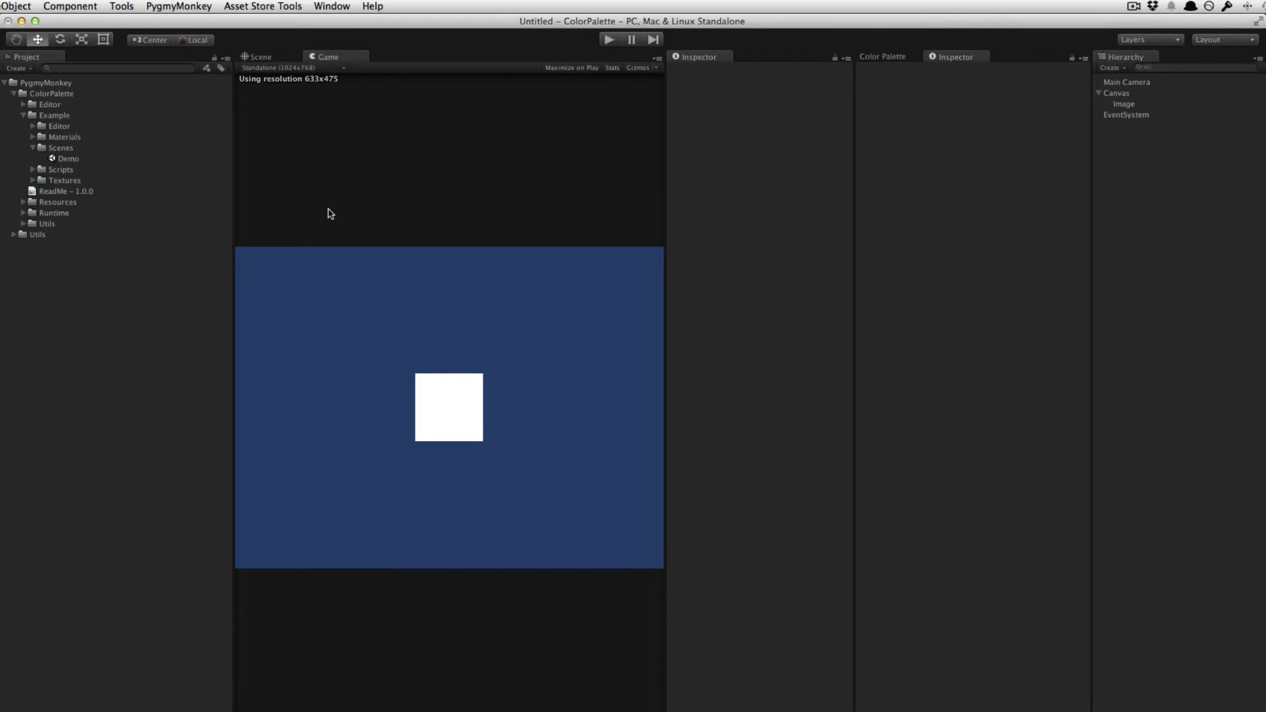
Step: Open the Tools > PygmyMonkey menu to reveal the Color Palette item
left_click(122, 6)
Step: Open the Color Palette window and duplicate the 01 - Red palette
mouse_move(140, 23)
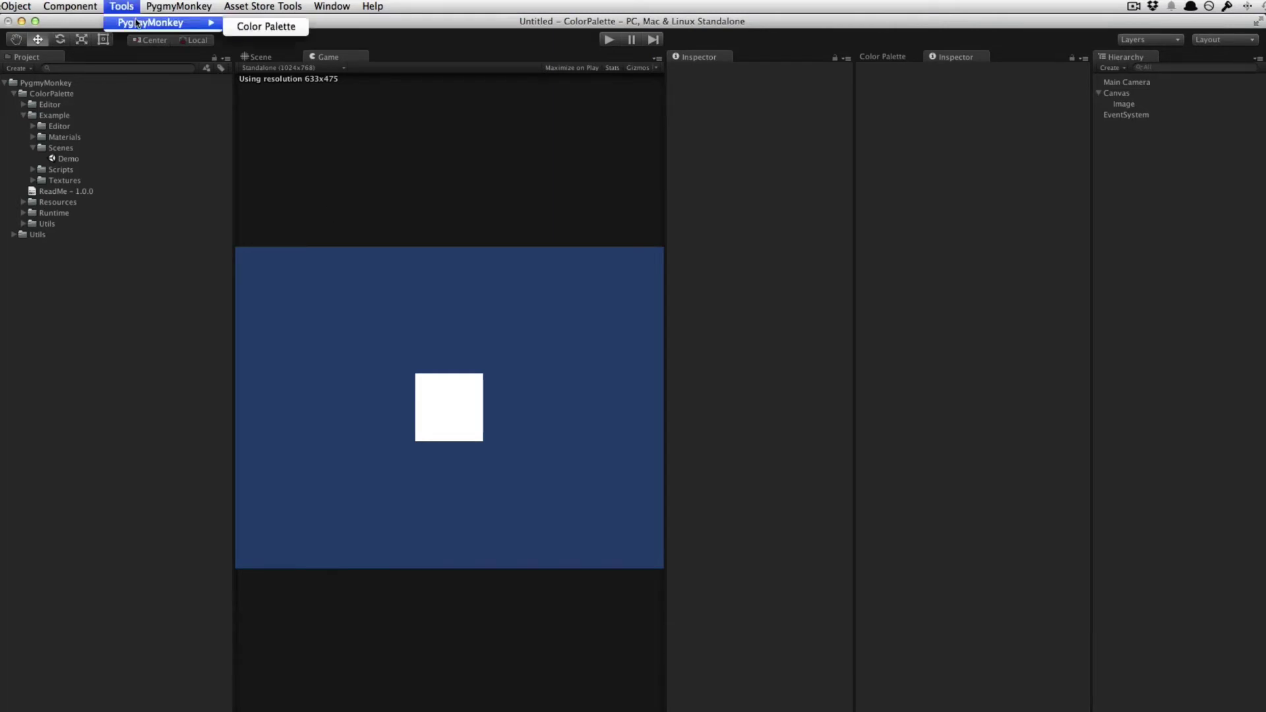
left_click(257, 27)
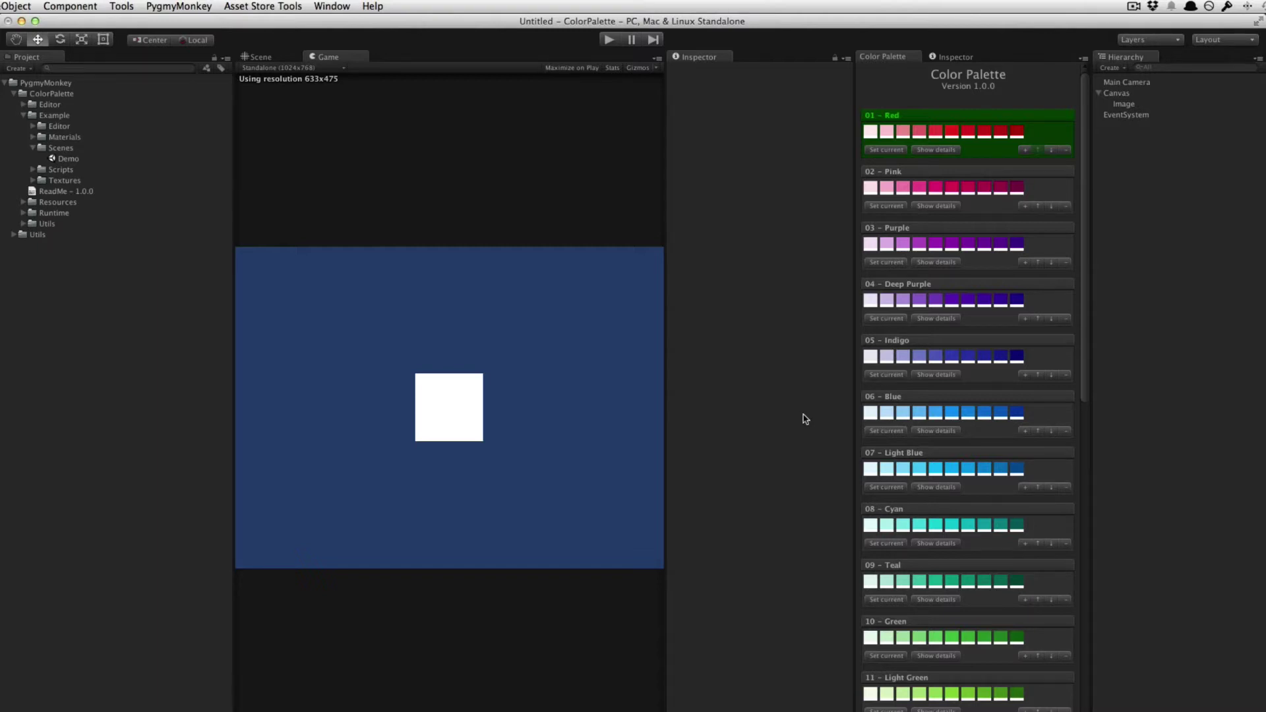
left_click(1026, 151)
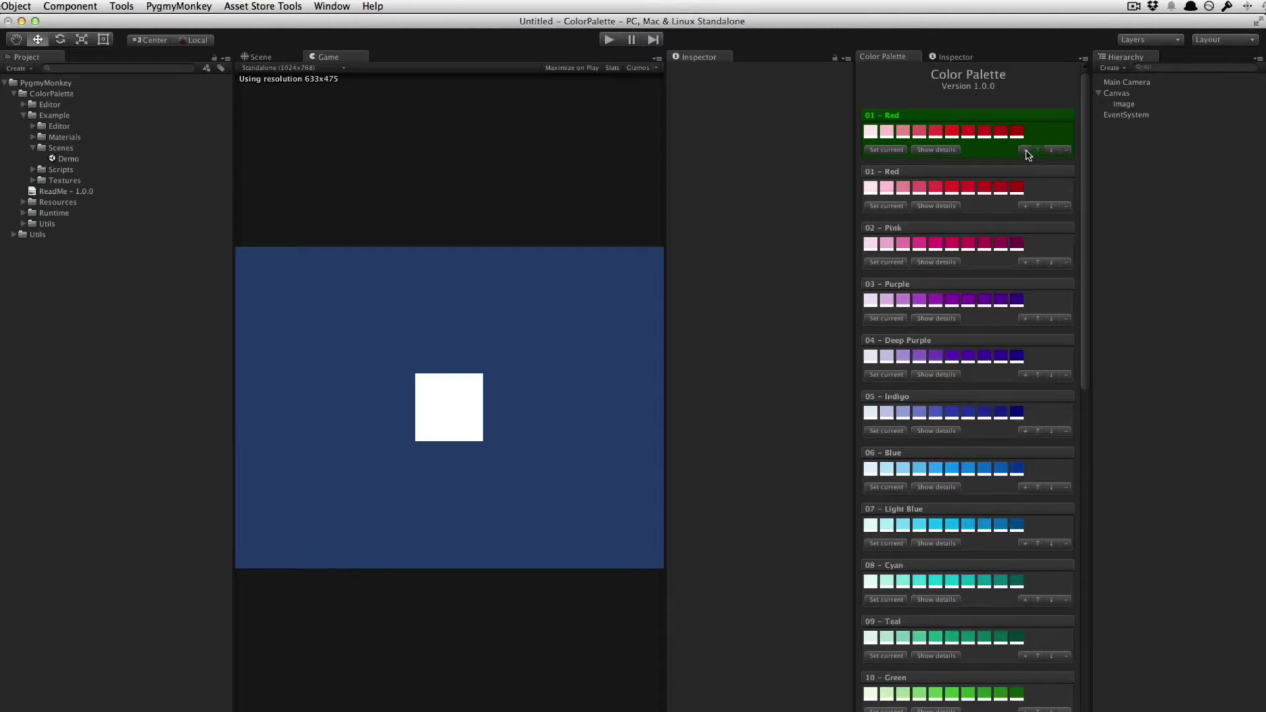
Step: Show the duplicate's details and rename it 'My Palette'
left_click(953, 206)
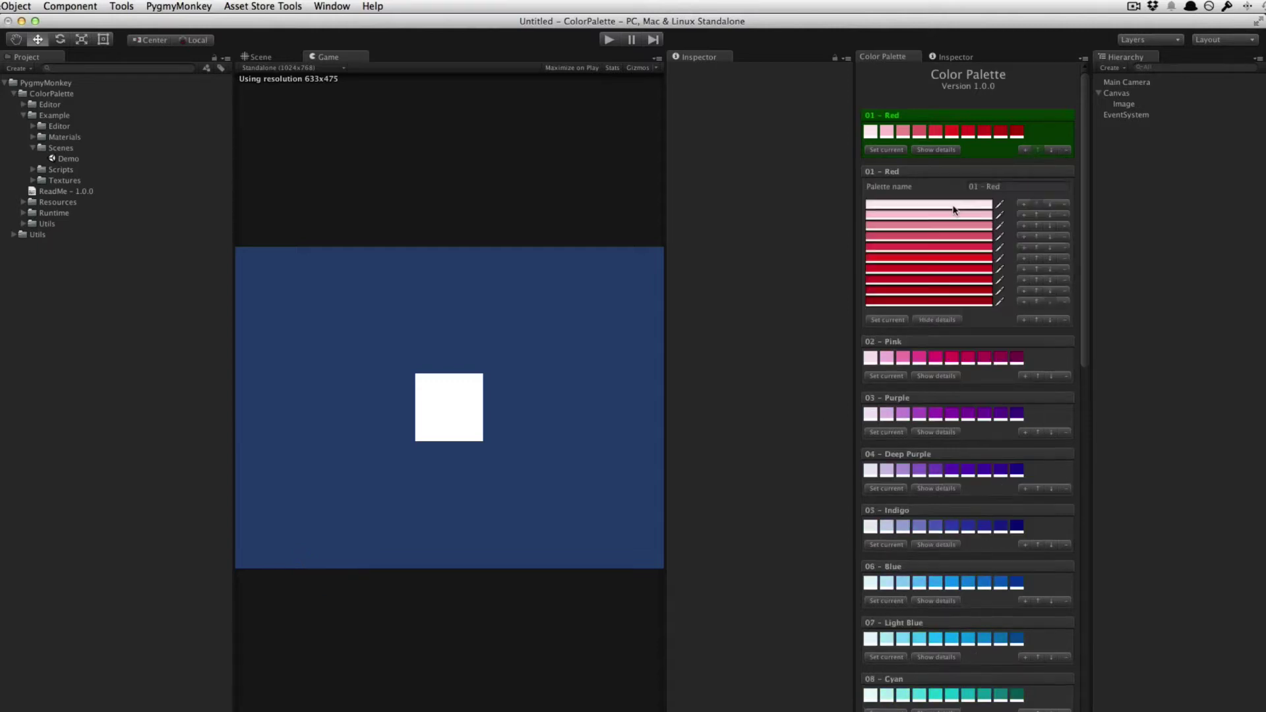
left_click(1012, 187)
type("My Palette")
Step: Recolour its first four rows red, blue, bright green and light blue
left_click(987, 204)
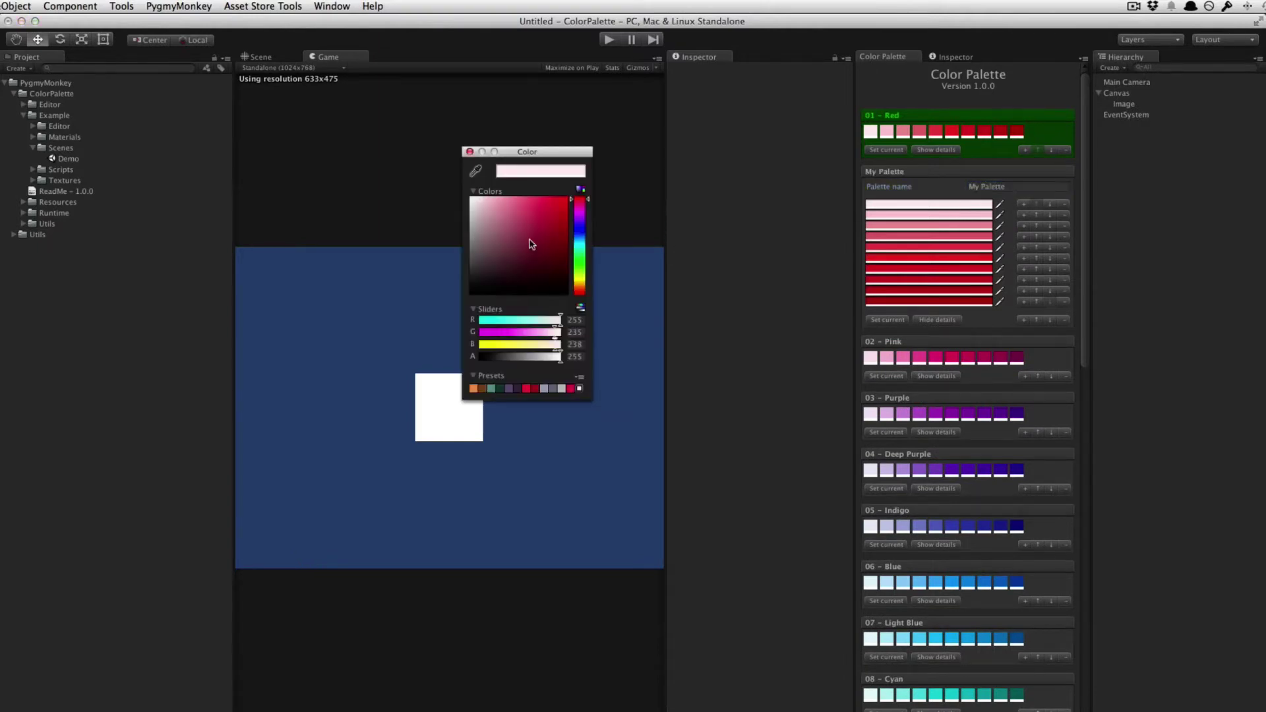
left_click(528, 243)
left_click(873, 215)
left_click(580, 235)
left_click(877, 226)
left_click(581, 264)
left_click(504, 206)
left_click(559, 255)
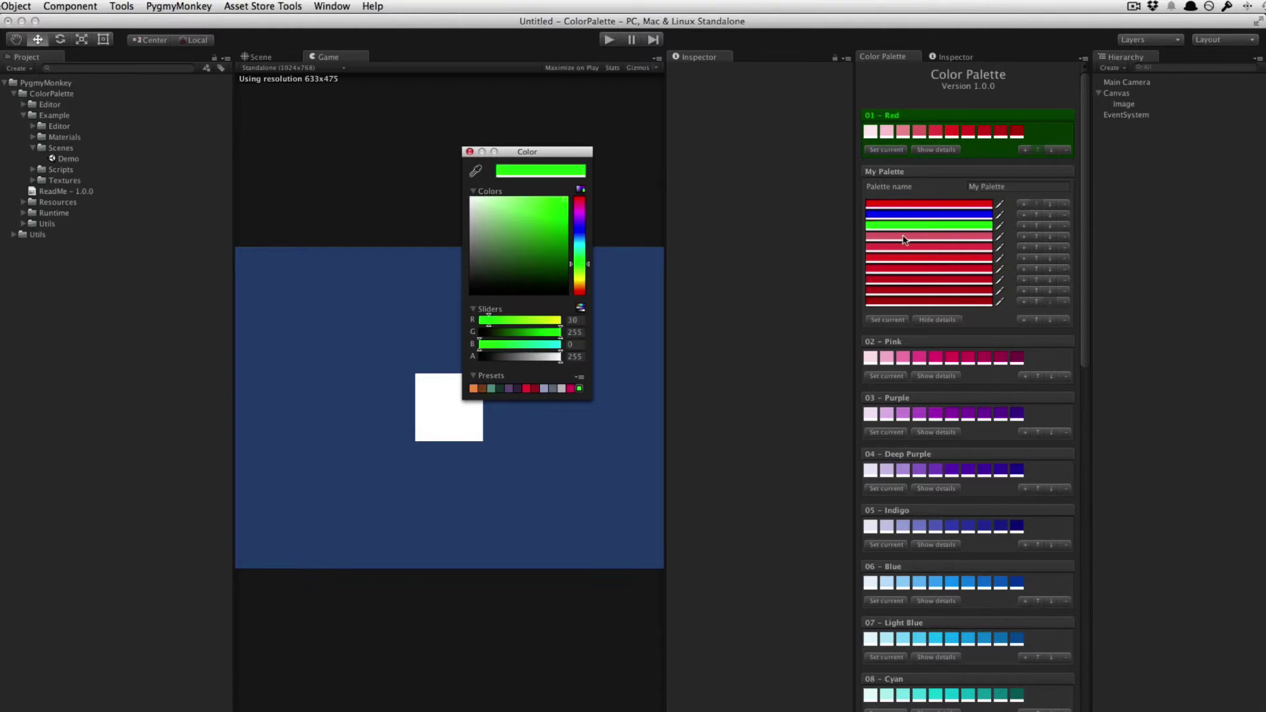
left_click(906, 237)
left_click(580, 242)
left_click(470, 151)
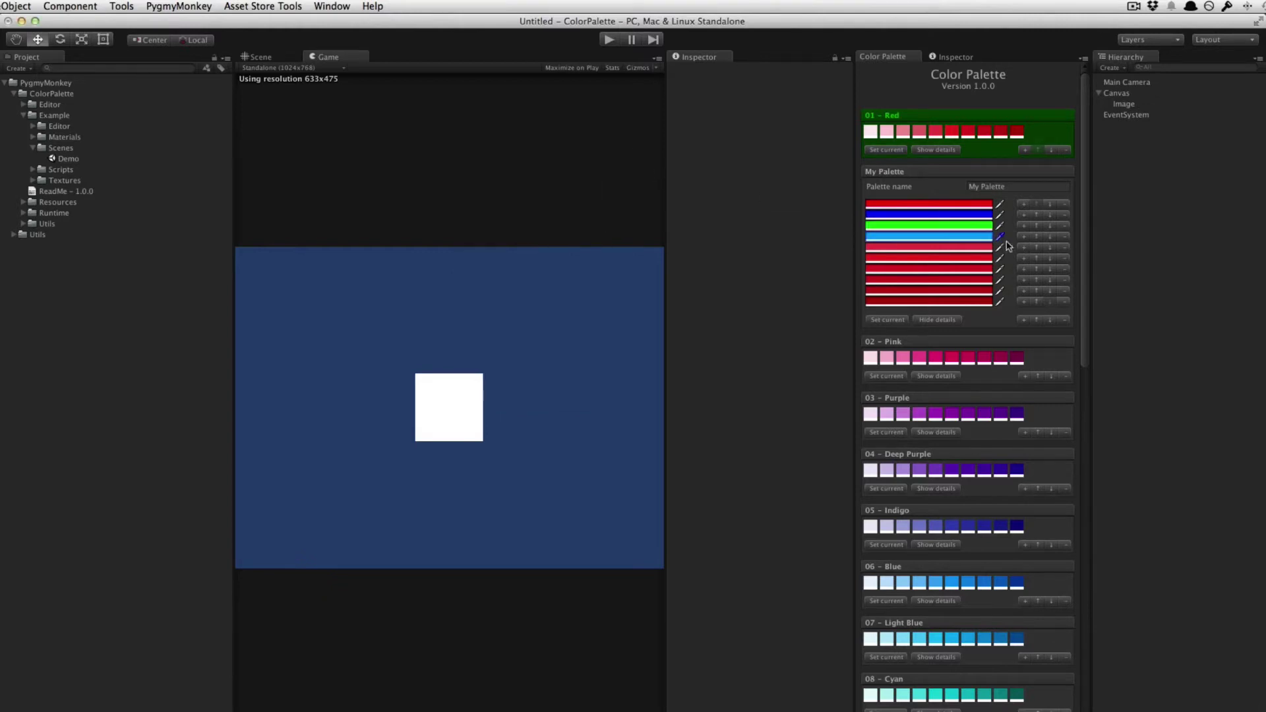
Step: Remove six colours from My Palette, leaving four
left_click(1065, 247)
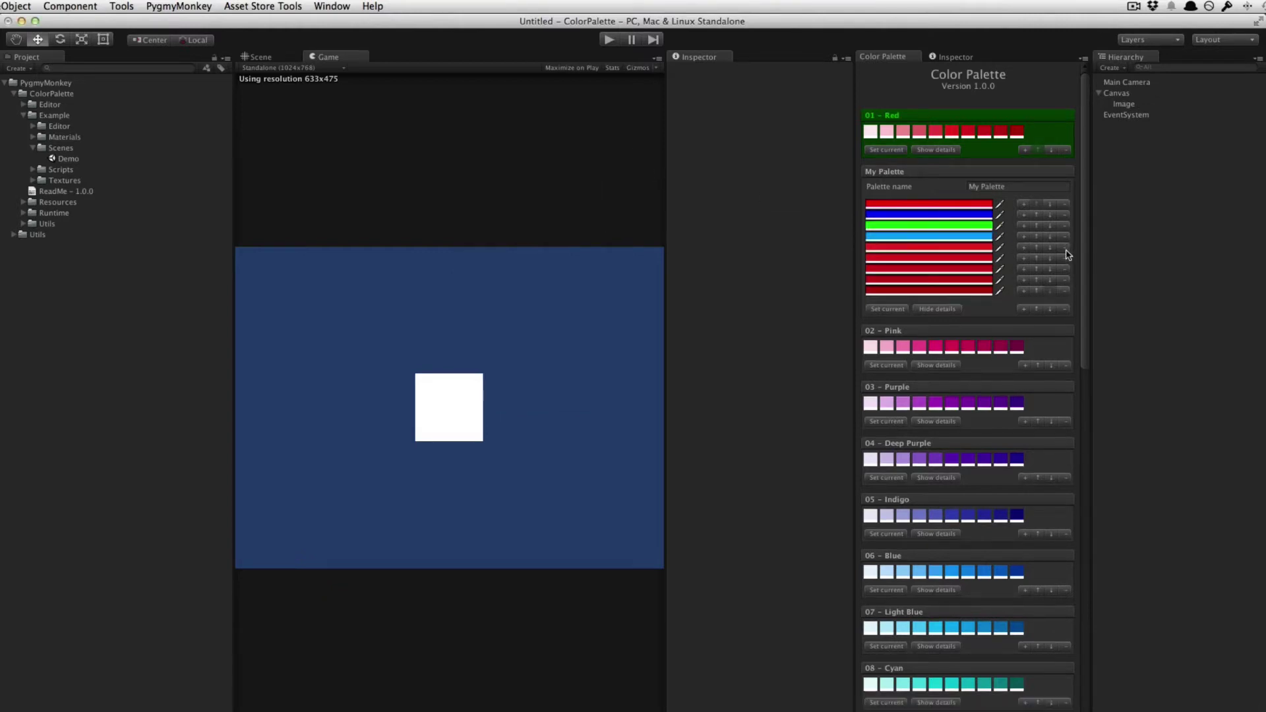
left_click(1065, 248)
left_click(1065, 250)
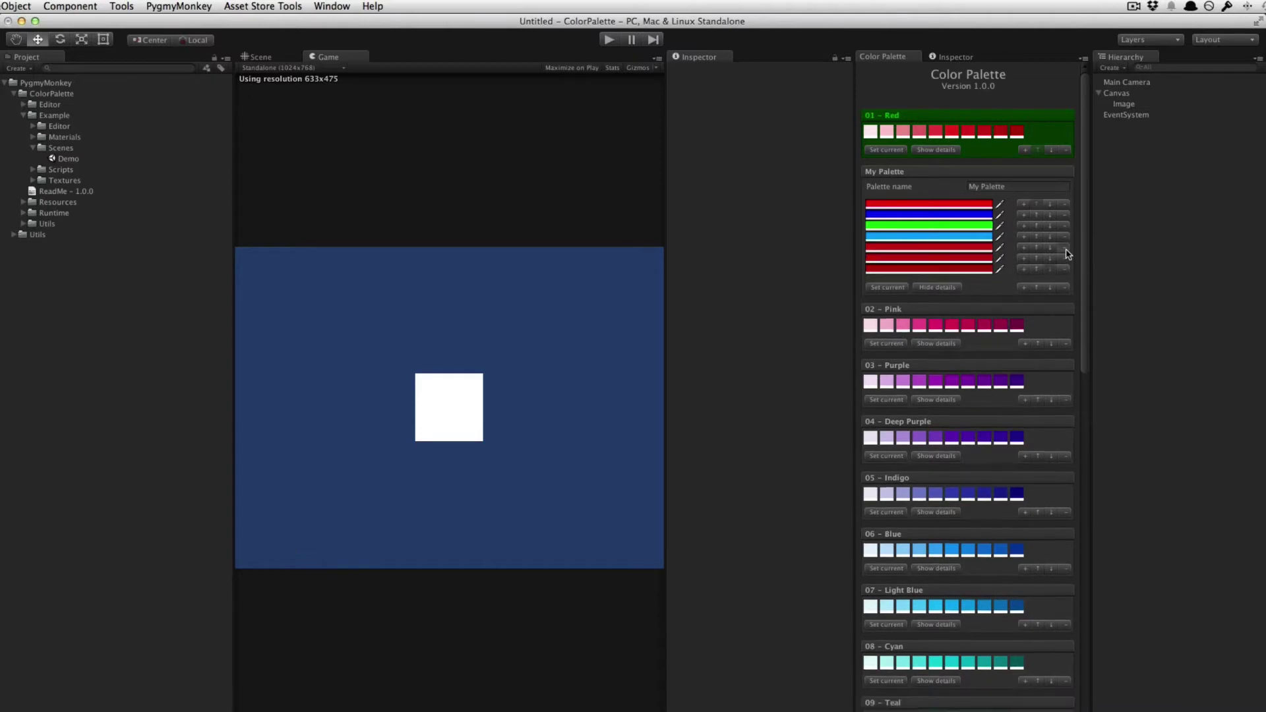
left_click(1065, 250)
left_click(1065, 250)
left_click(1065, 250)
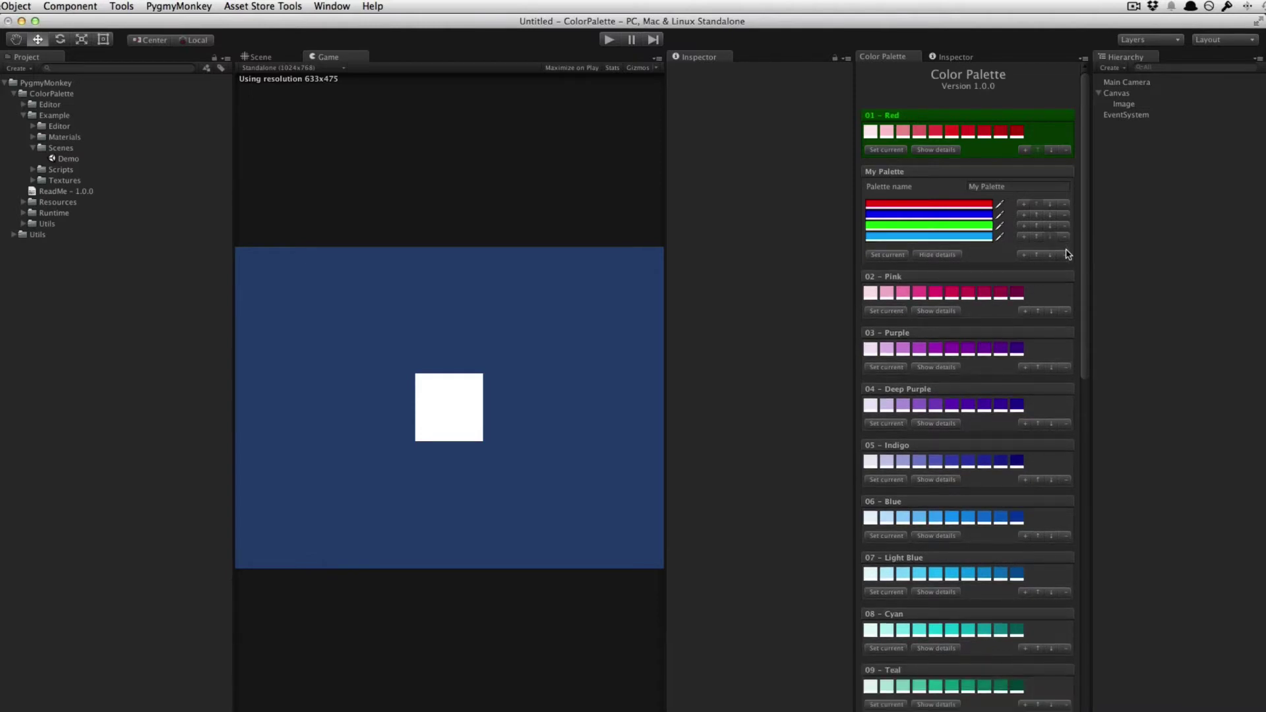
Step: Reorder the colours to light blue, blue, red, green and collapse to swatches
left_click(1039, 237)
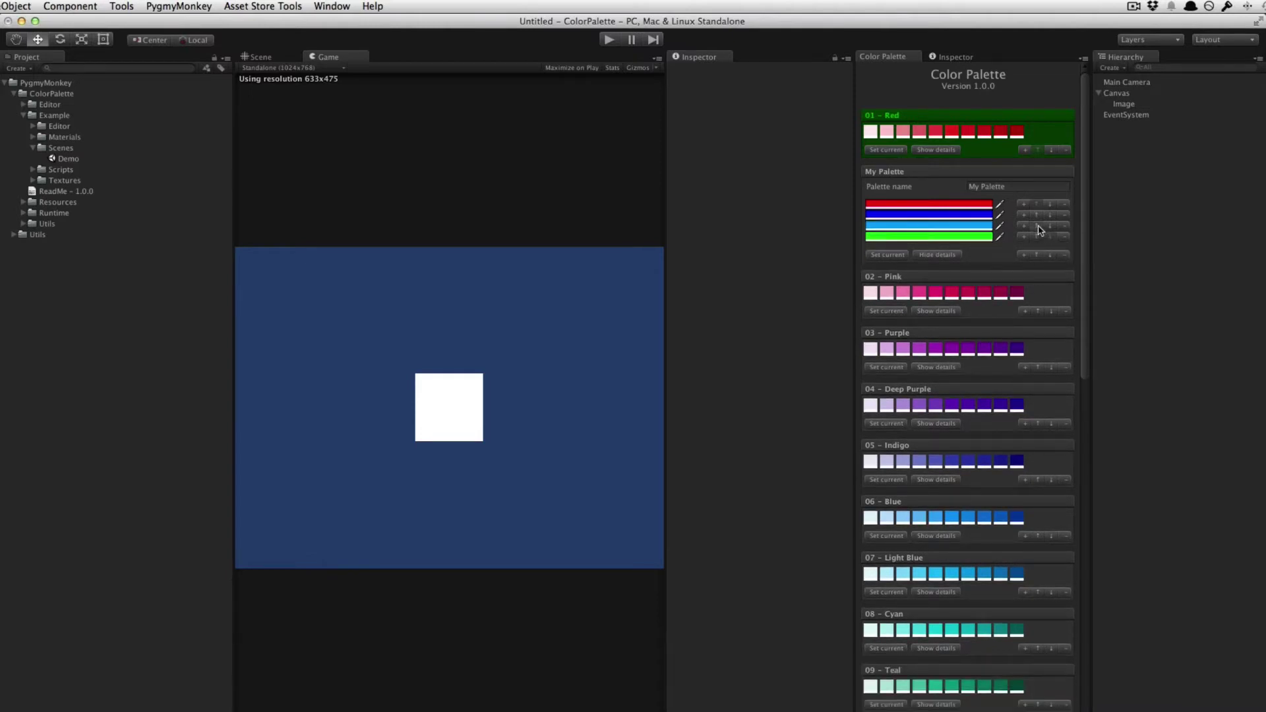
left_click(1040, 225)
left_click(1051, 204)
left_click(1051, 215)
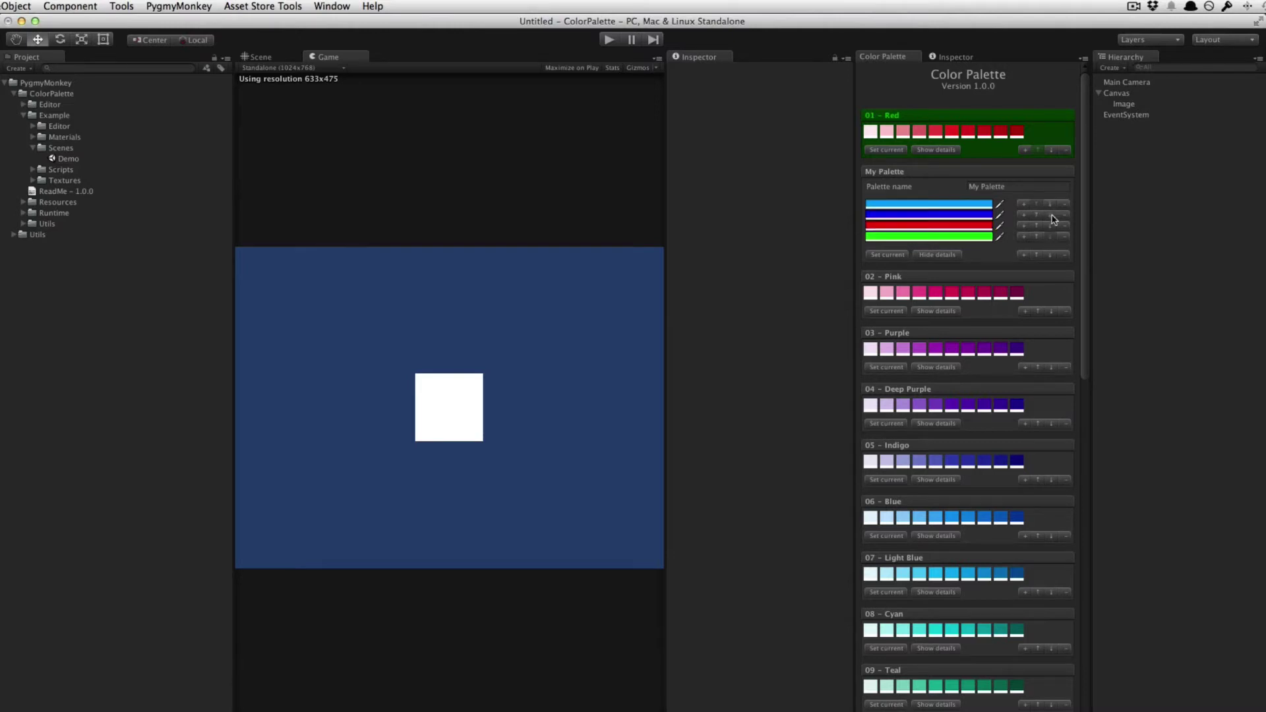
left_click(953, 255)
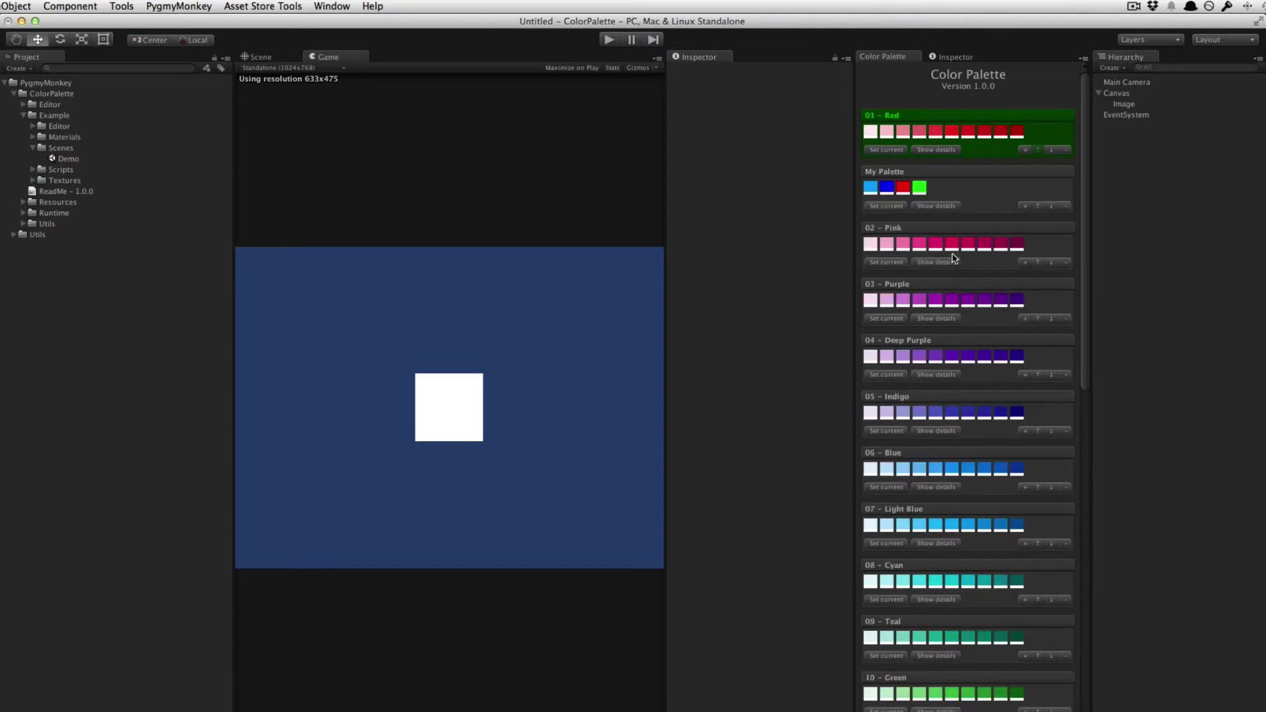
Step: Move My Palette up and down past 01 - Red and 02 - Pink, then delete it and select Image
left_click(1038, 206)
left_click(1051, 150)
left_click(1051, 206)
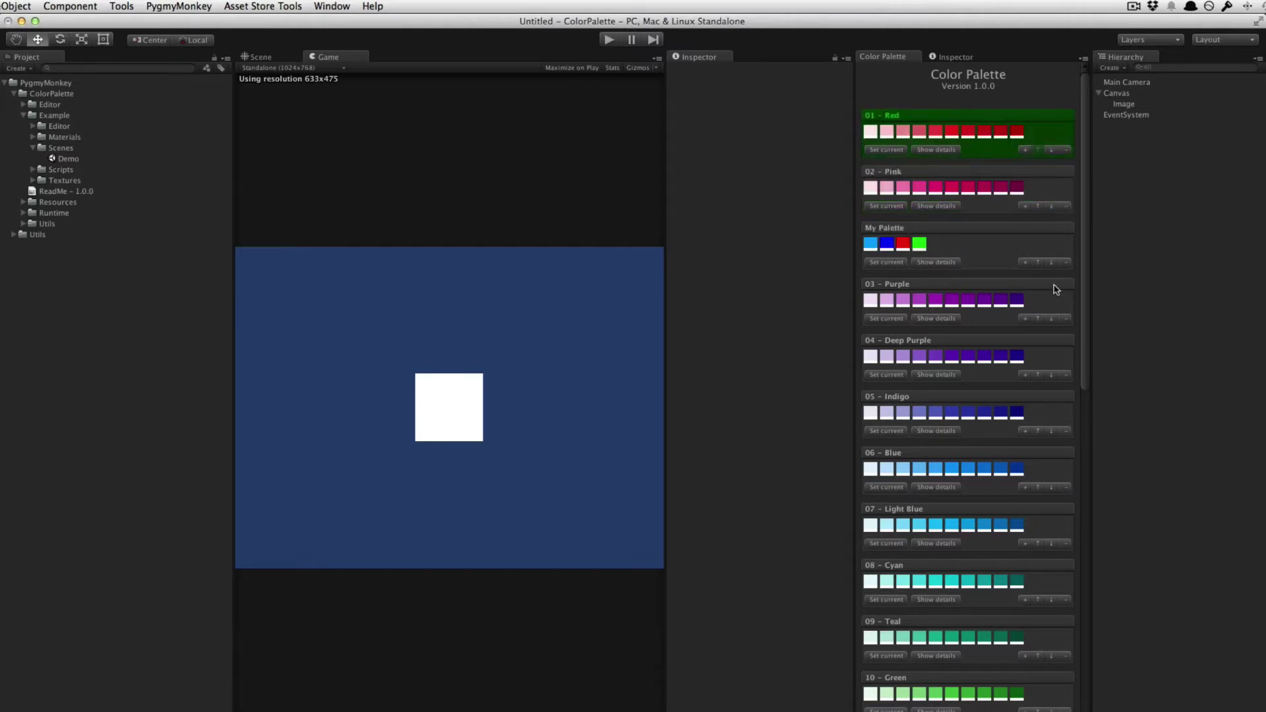
left_click(1038, 262)
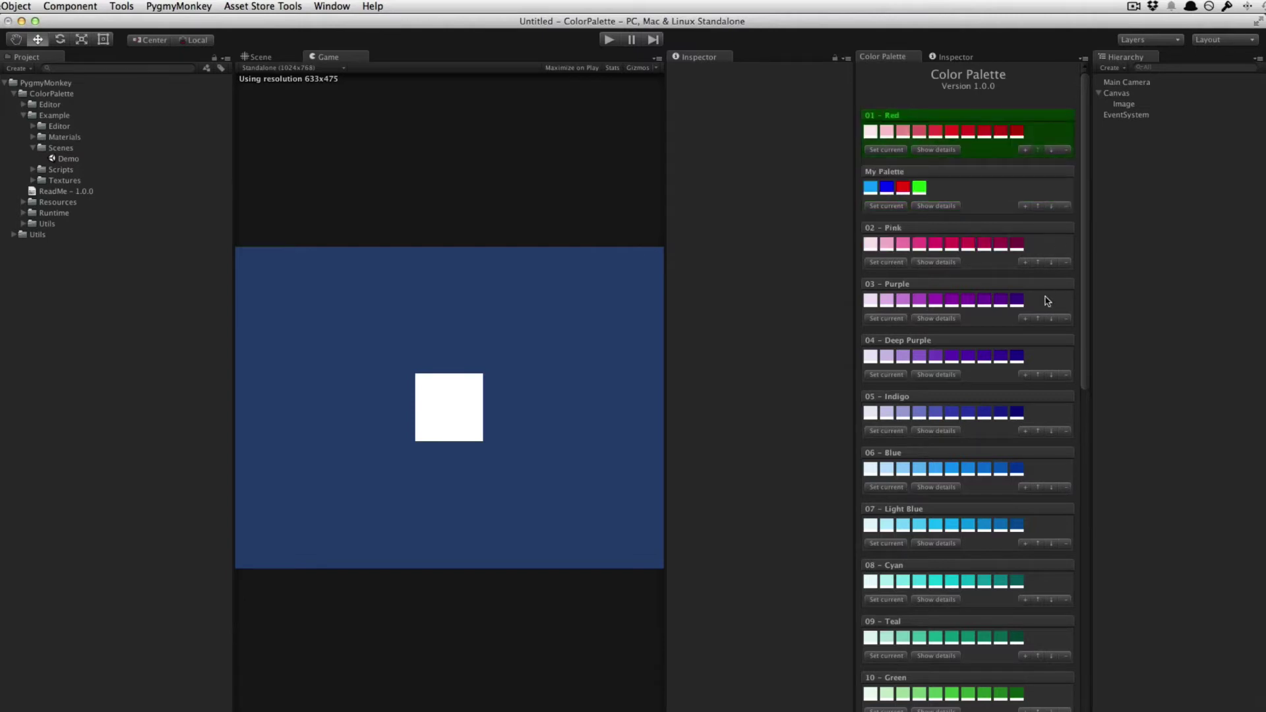
left_click(1066, 206)
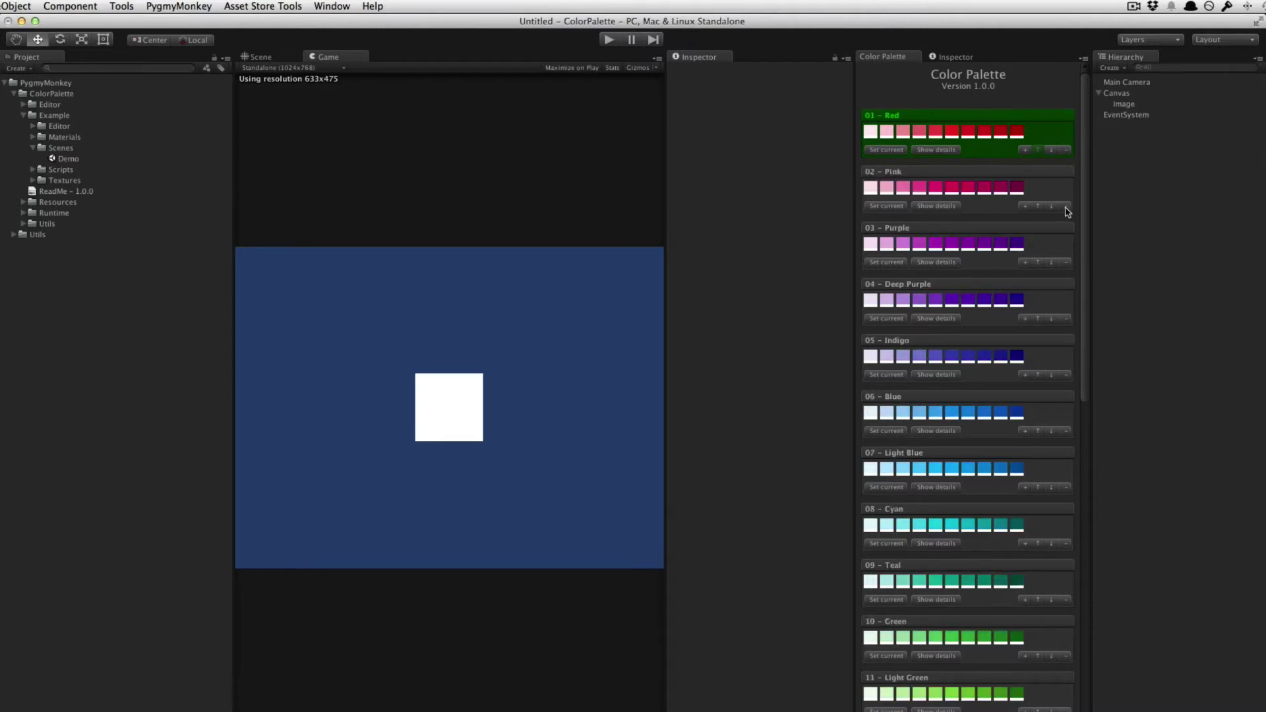
left_click(1132, 105)
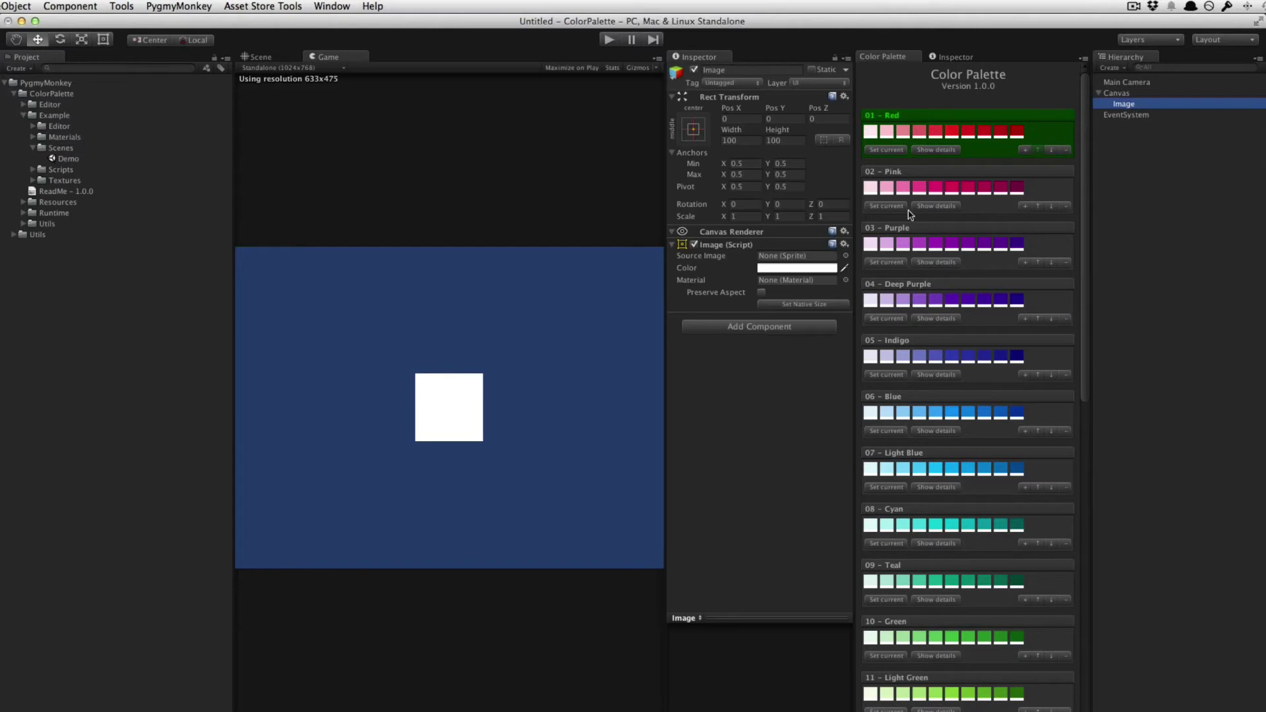
Step: Colour the canvas Image blue by sampling a blue palette swatch with the eyedropper
left_click(844, 268)
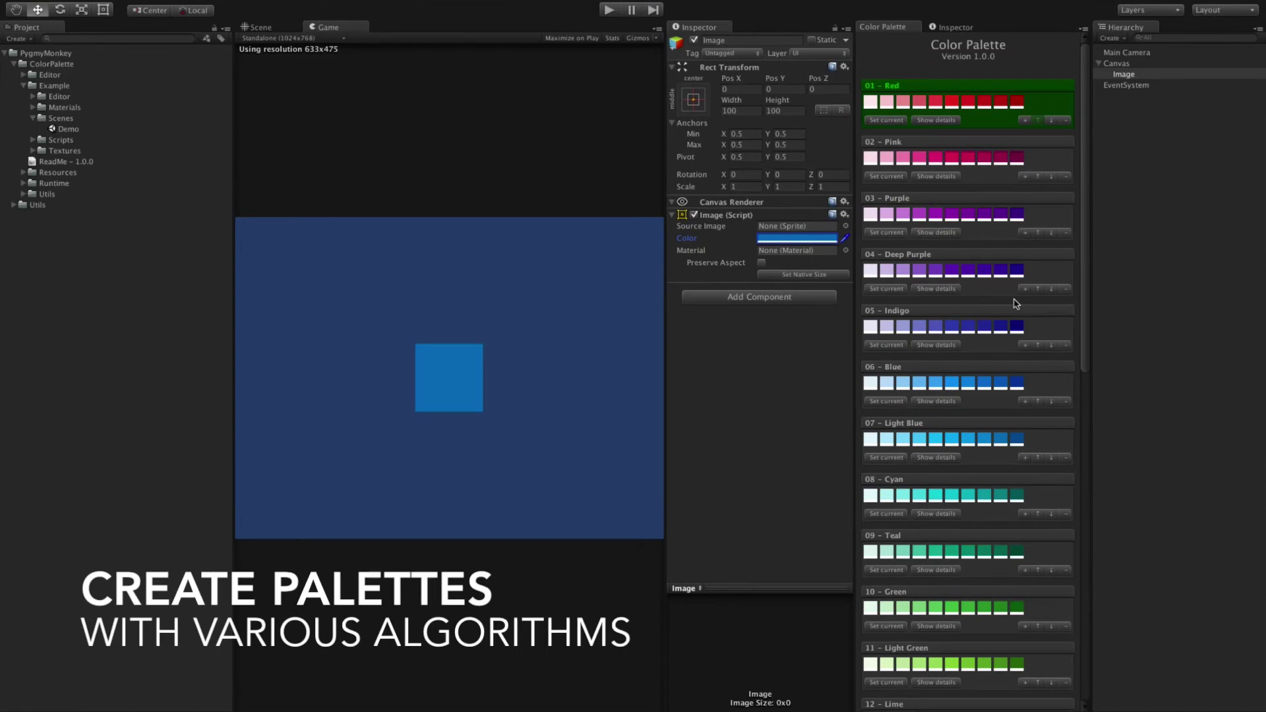
scroll(1015, 303, "down", 15)
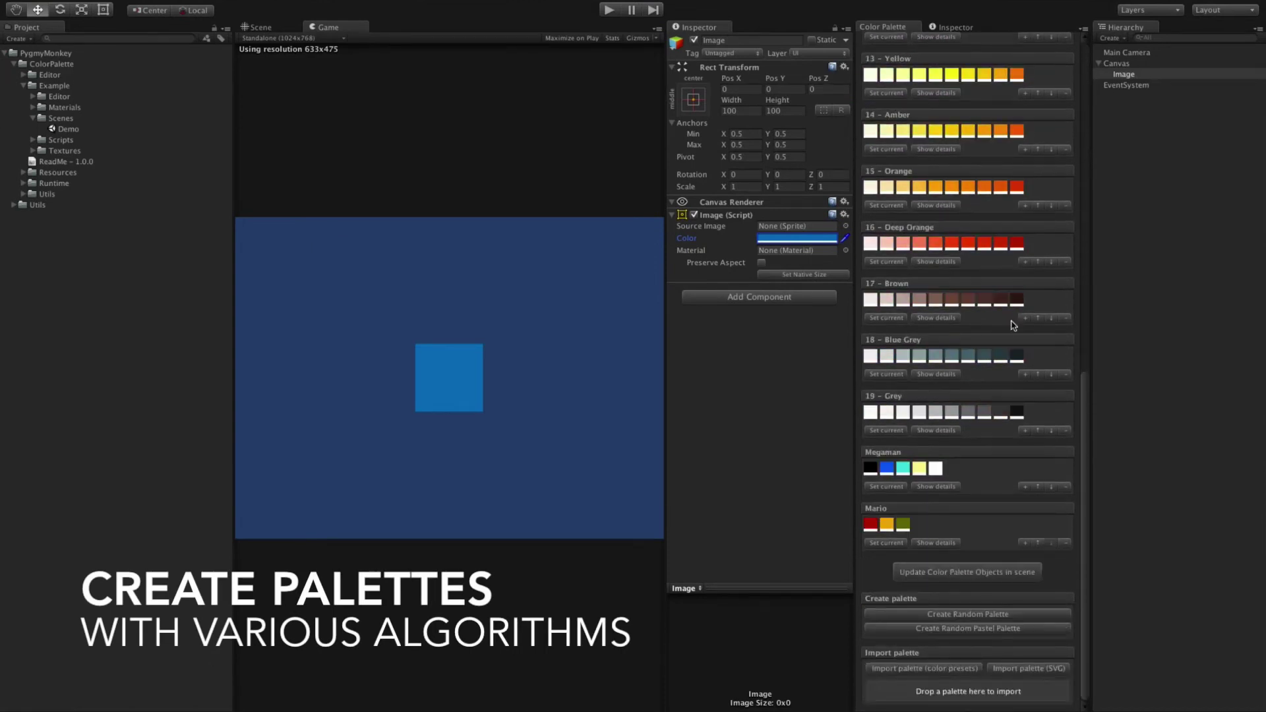
Step: Generate two Random palettes and two Random Pastel palettes below Mario in the list
left_click(980, 615)
left_click(980, 671)
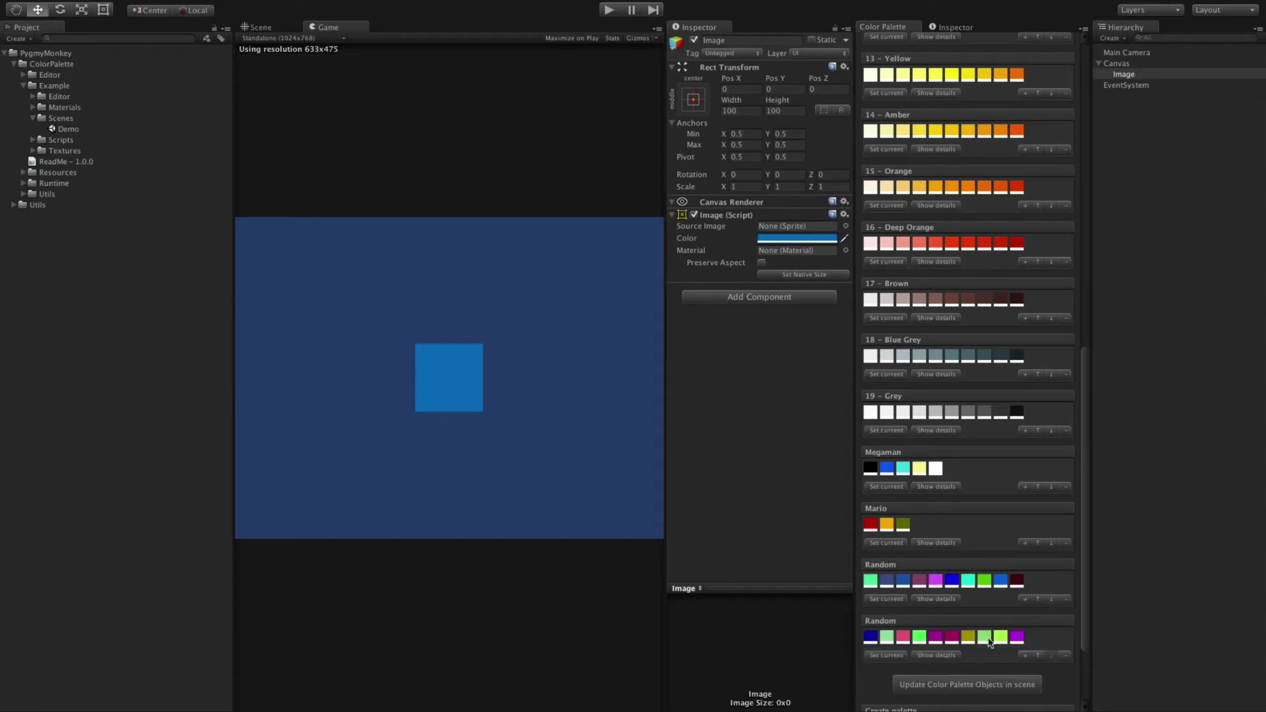
scroll(992, 632, "down", 3)
left_click(987, 632)
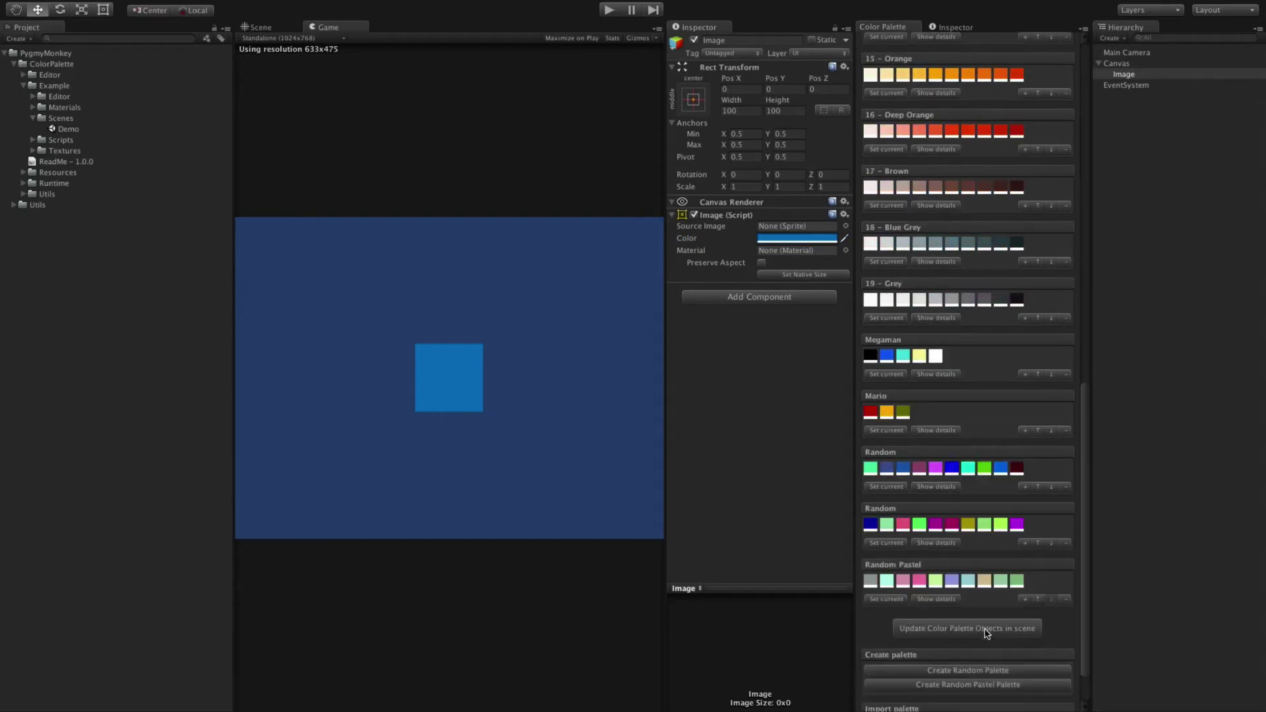
left_click(982, 686)
scroll(982, 686, "down", 3)
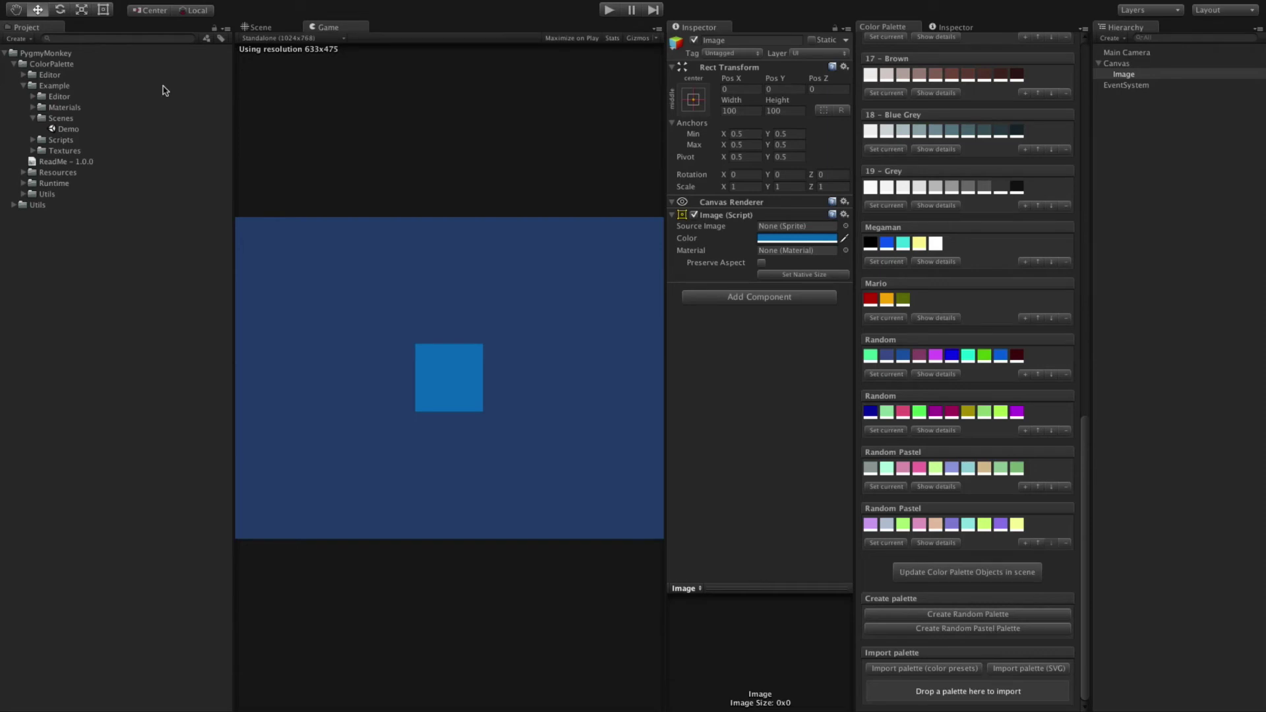
Step: Download the smaragd palette from COLOURlovers as an SVG file via Save Link As
key("super+Tab")
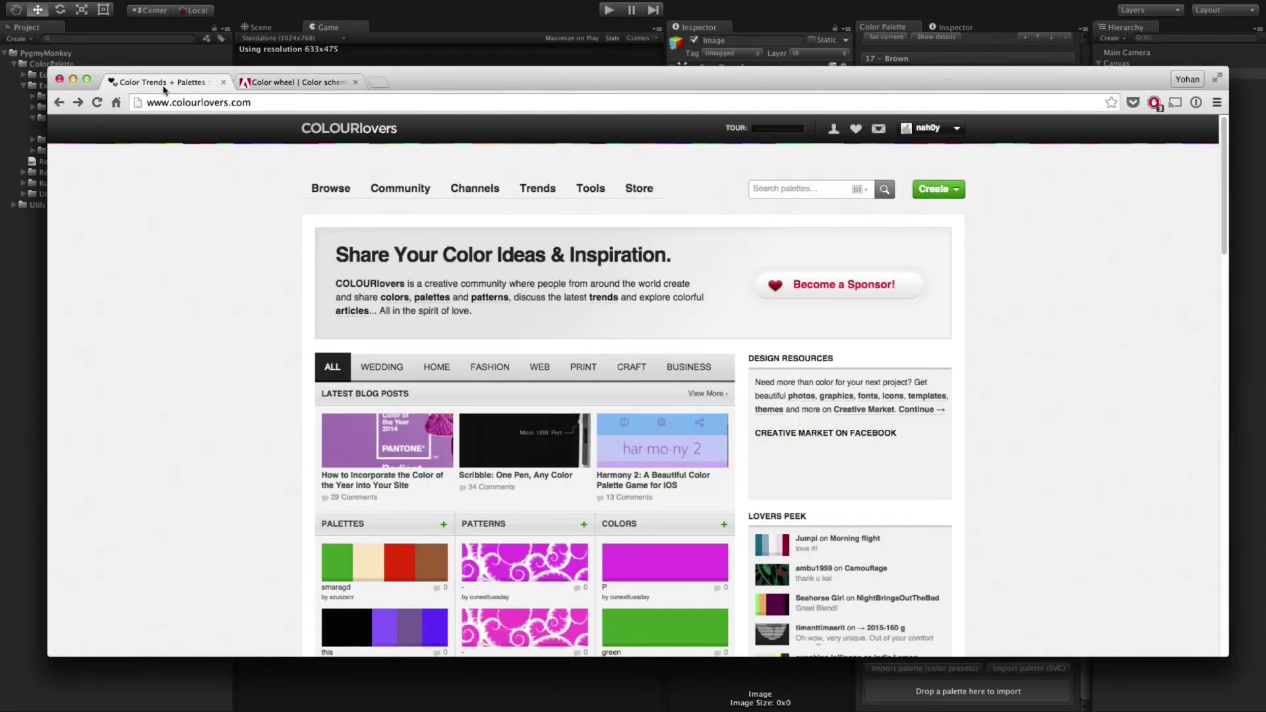
left_click(404, 564)
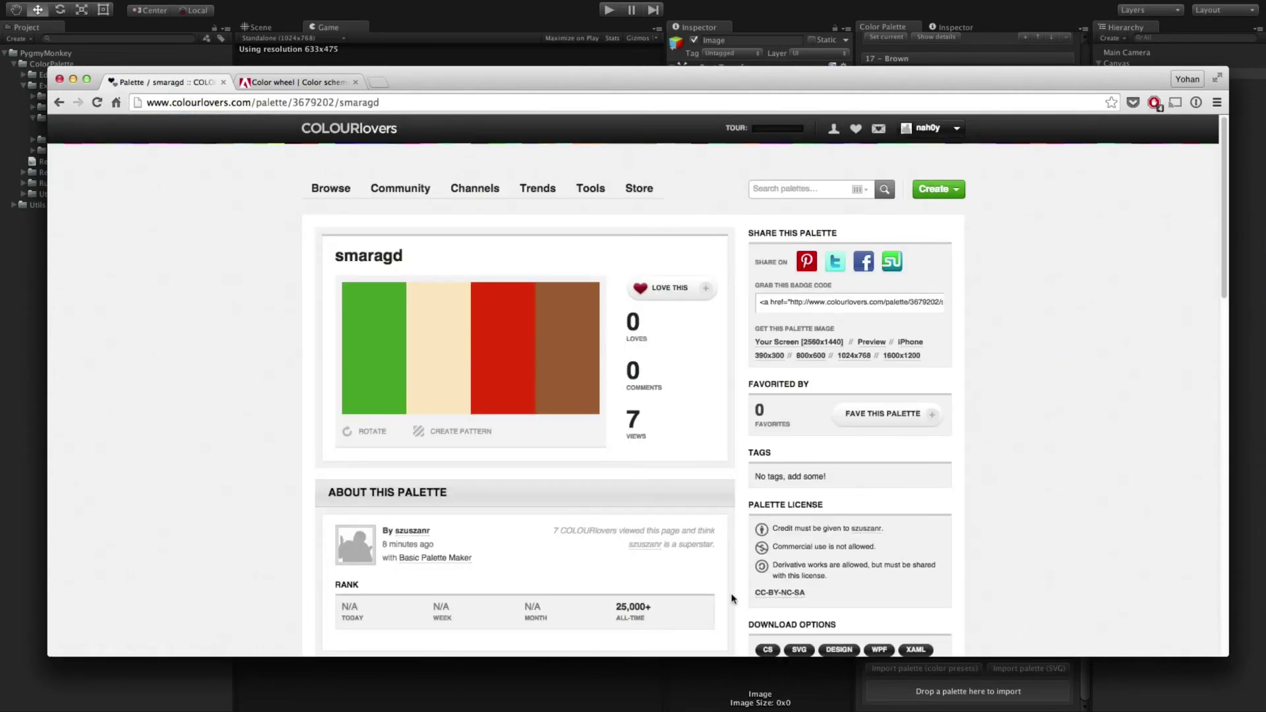
right_click(798, 648)
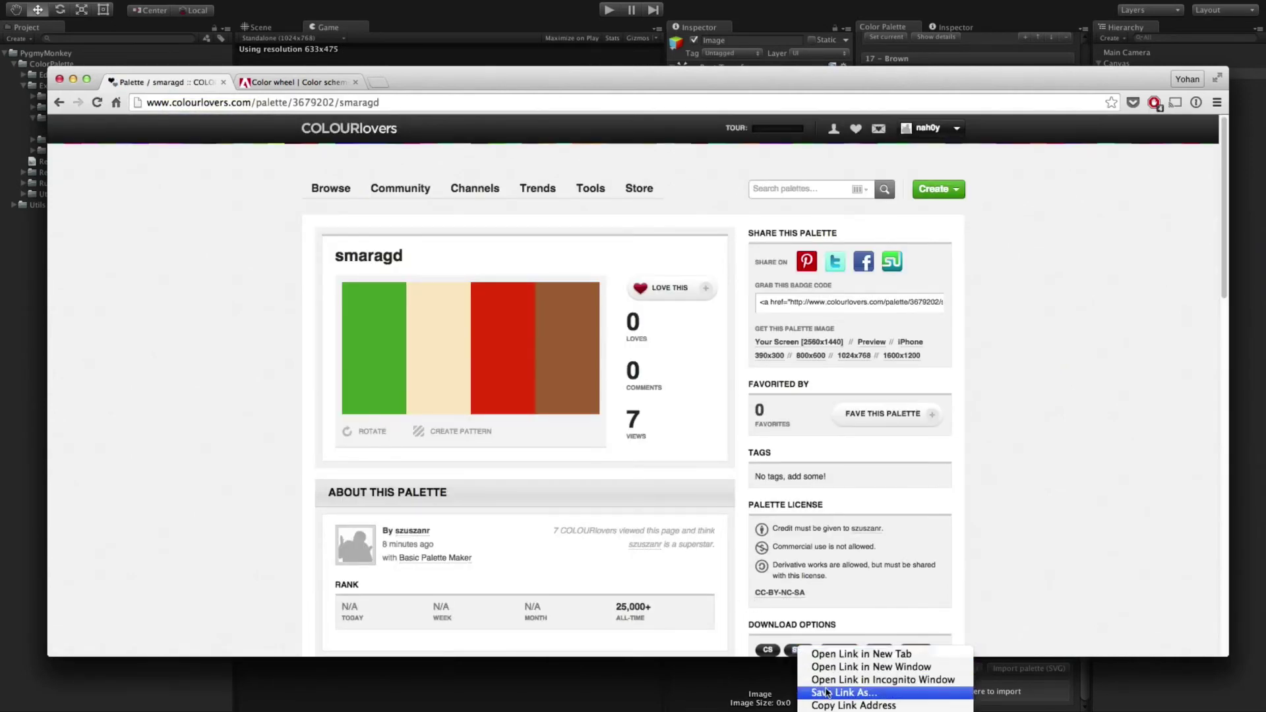
left_click(850, 691)
left_click(1253, 421)
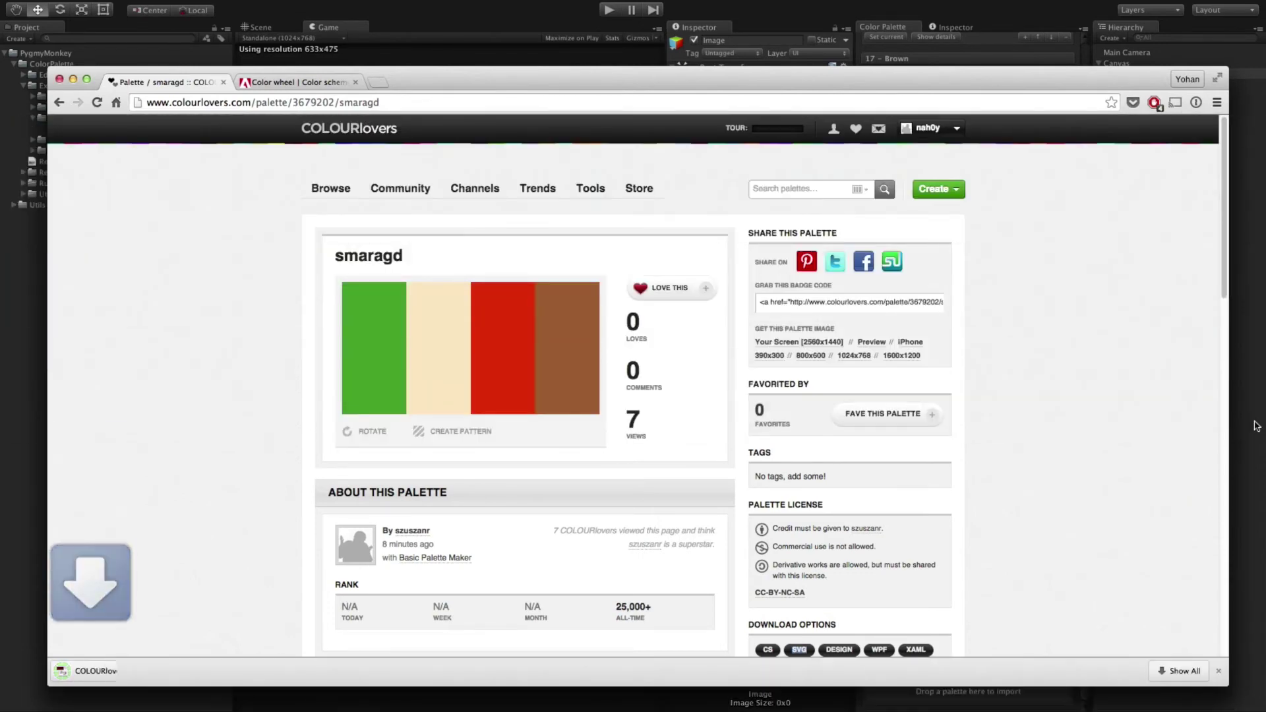
key("super+Tab")
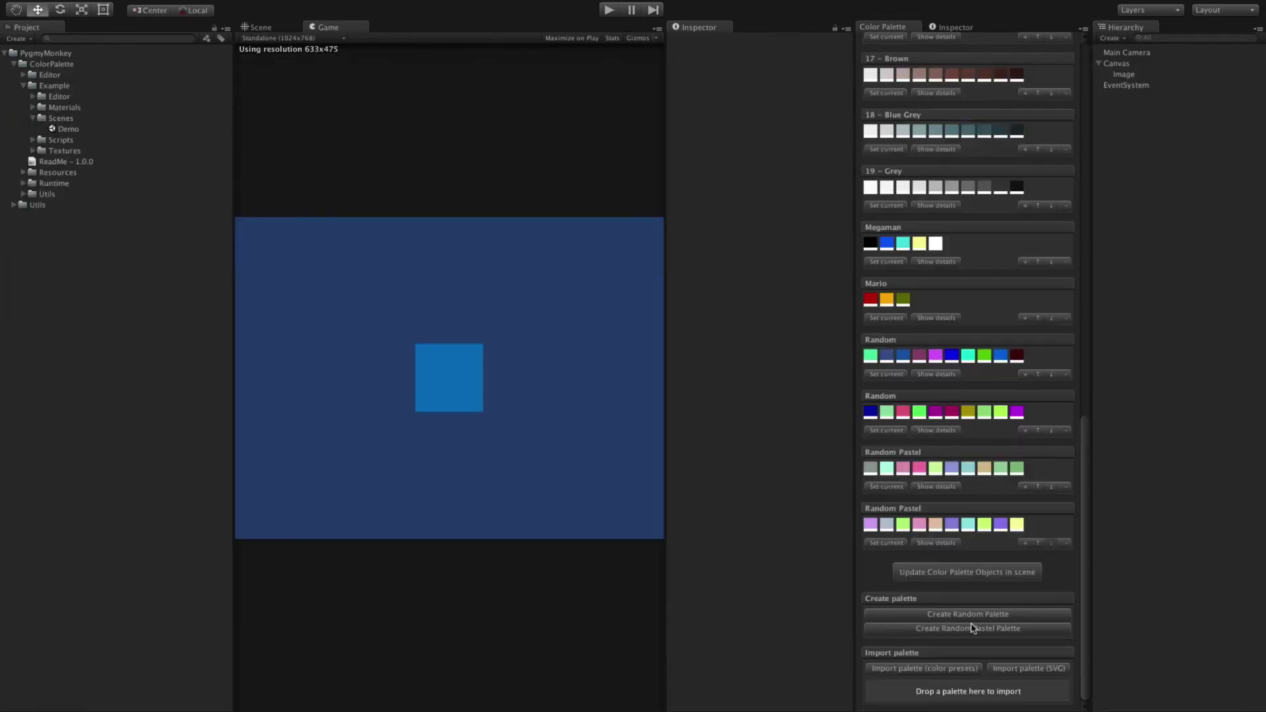
Step: Import COLOURlovers.com_smaragd.svg from the Desktop as a new palette
left_click(1029, 669)
left_click(511, 159)
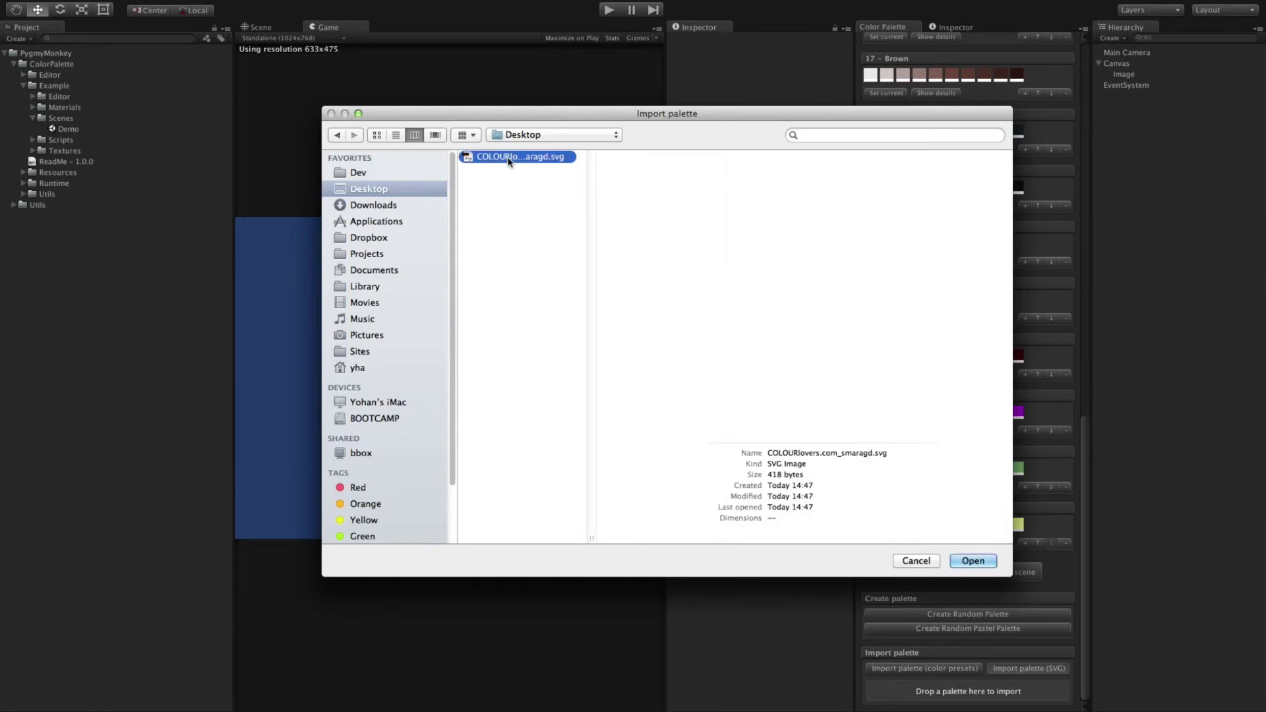
left_click(972, 561)
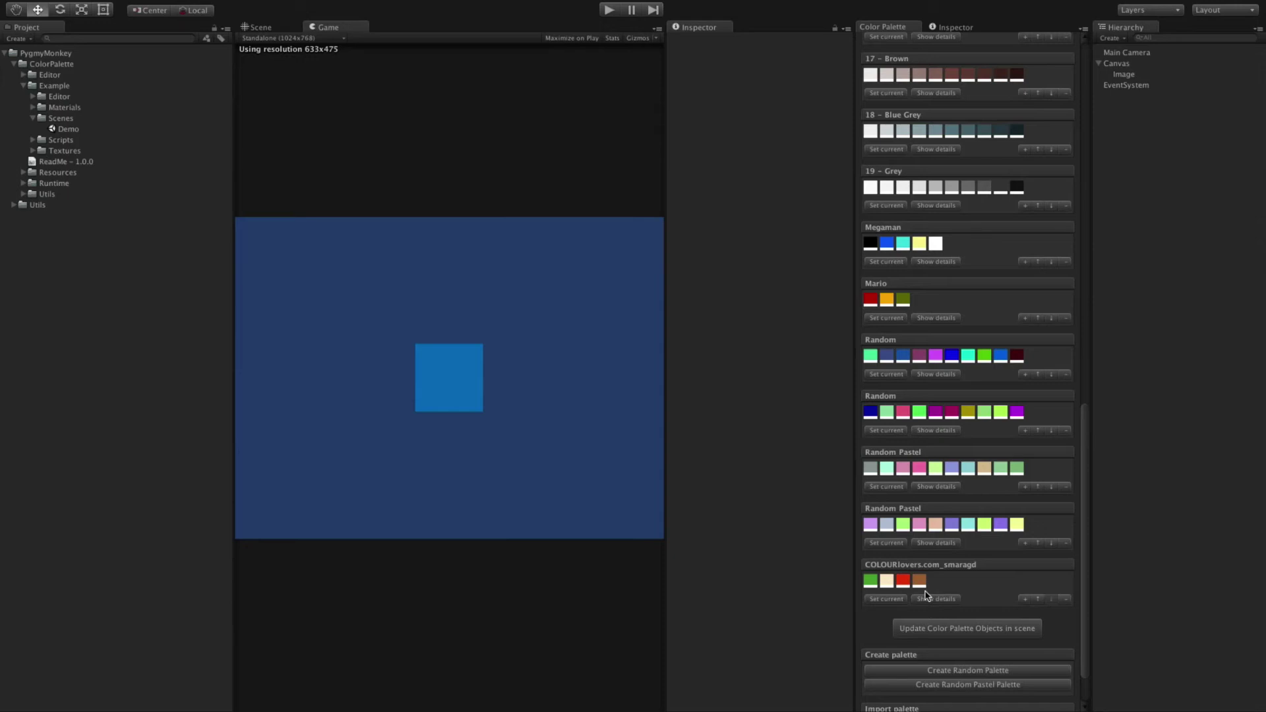
Step: View the COLOURlovers colour wheel, then open the Demo scene without saving and expand 3D Objects
key("super+Tab")
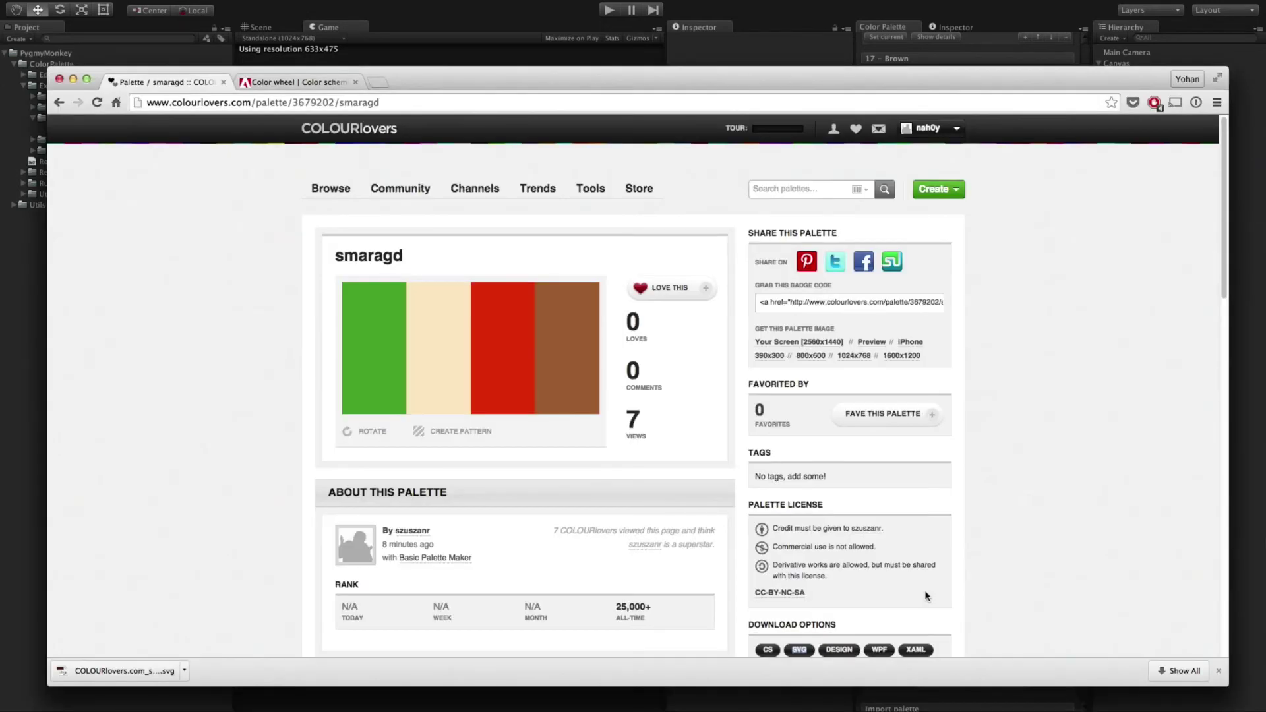
left_click(300, 83)
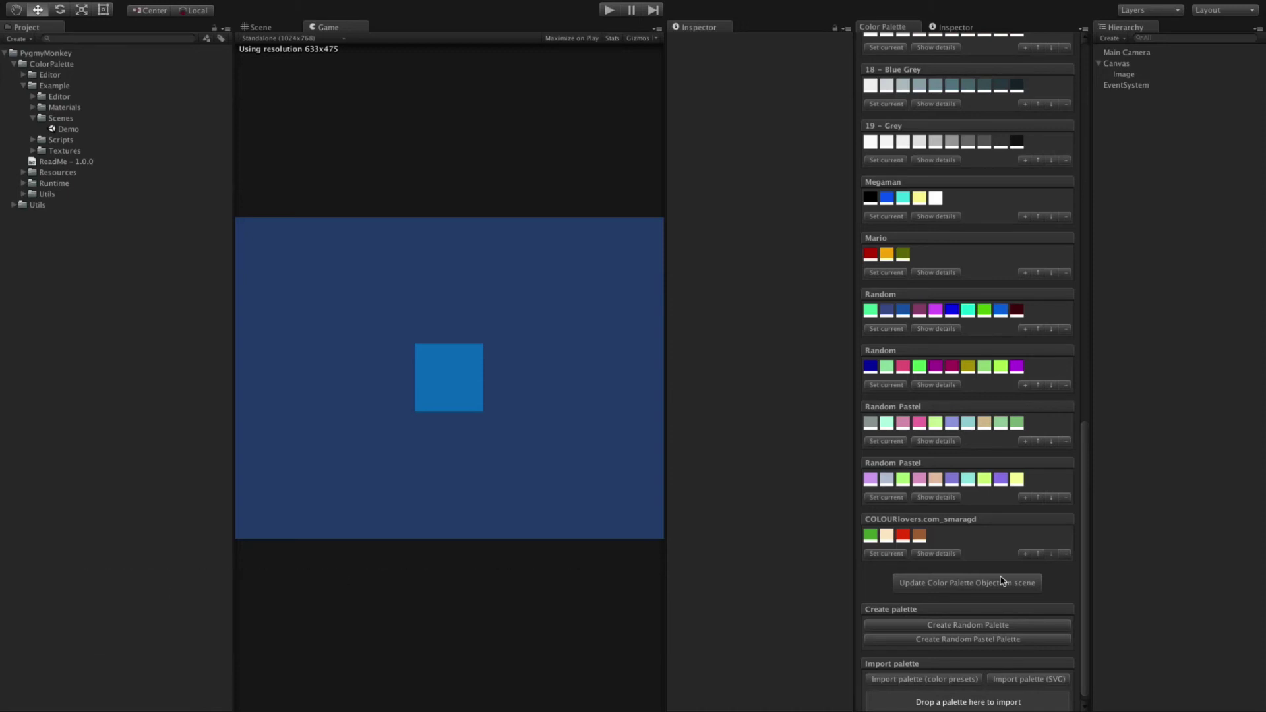
double_click(68, 130)
left_click(643, 285)
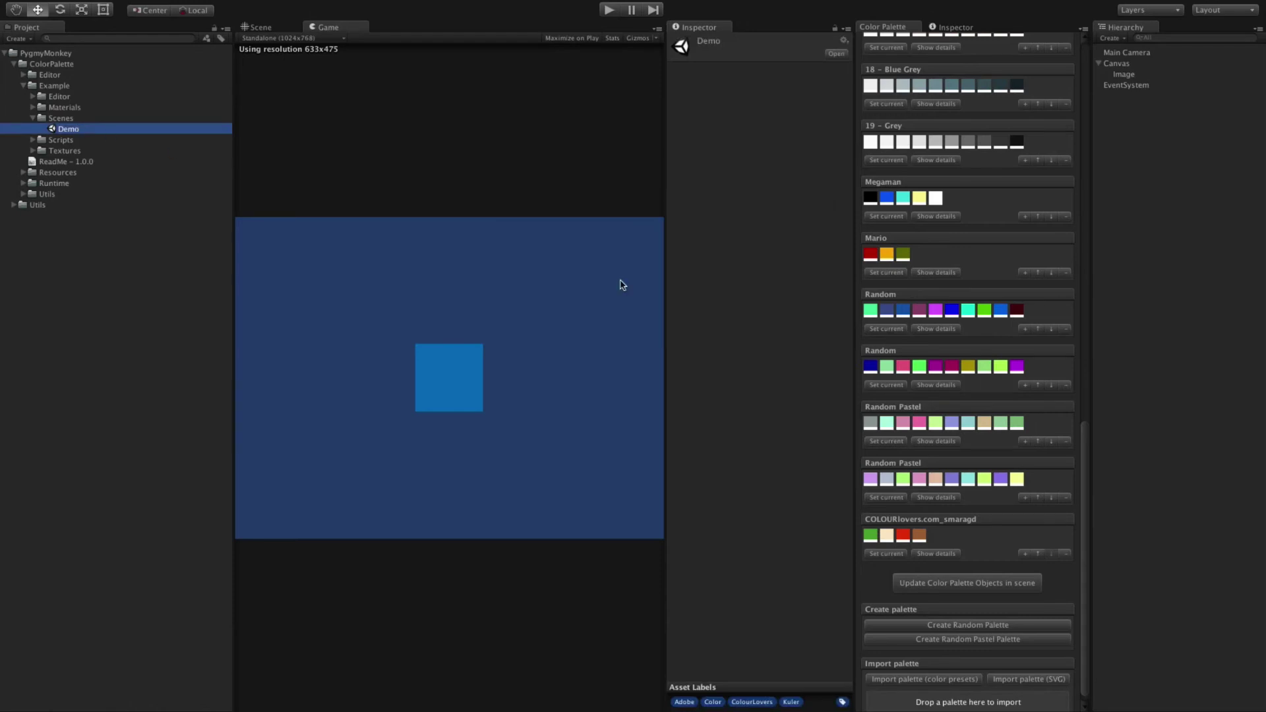
left_click(1099, 85)
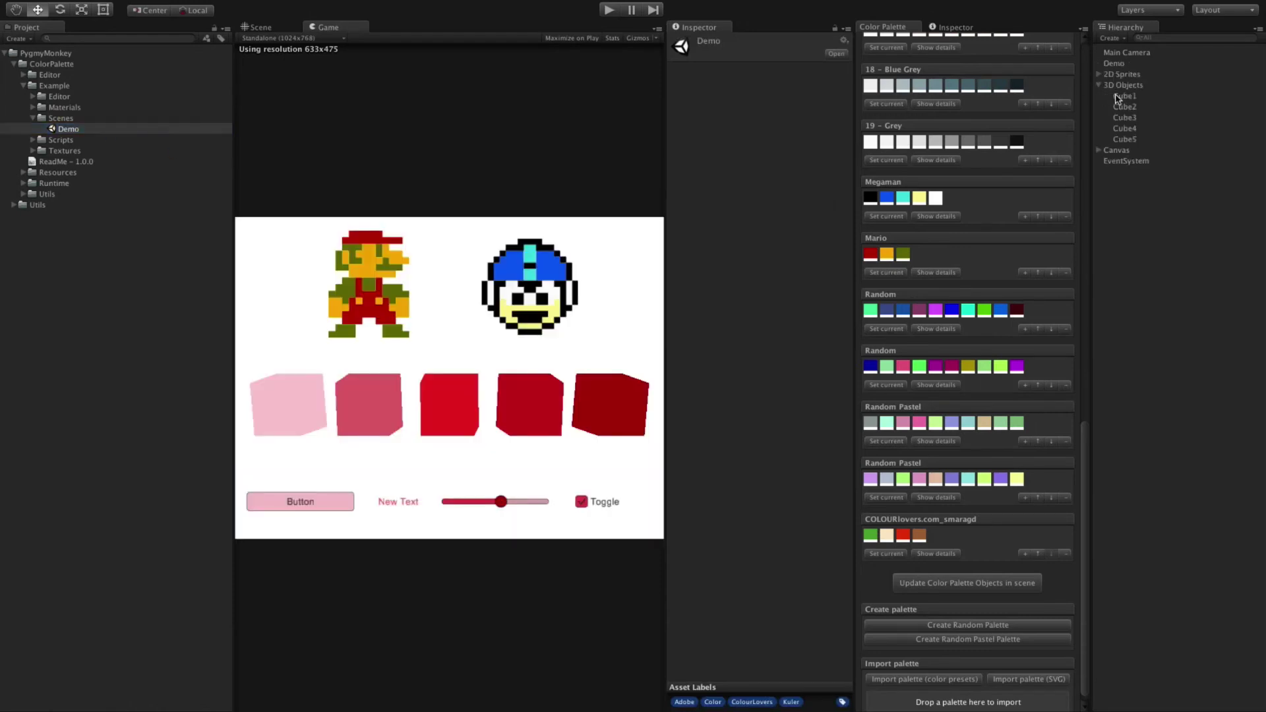
Step: Adjust Cube1's Percentage along the 01 - Red palette, then review Cube2 through Cube5's palette settings
left_click(1121, 97)
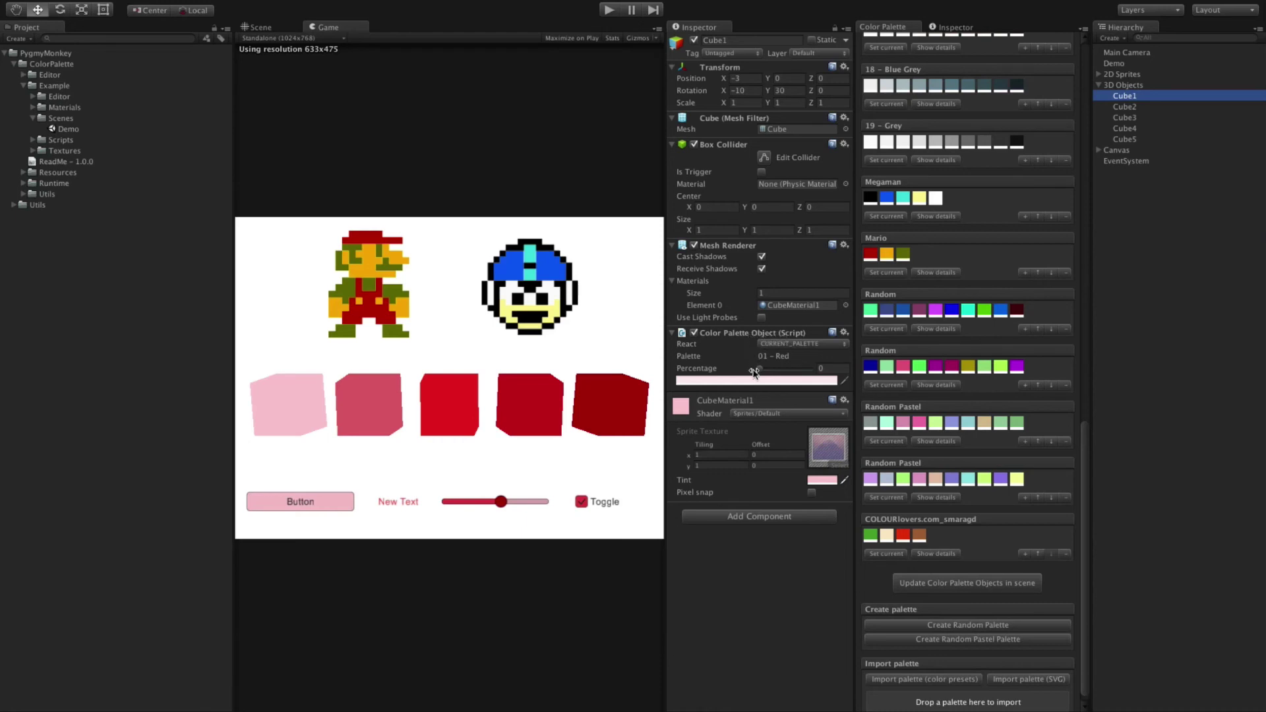
mouse_move(758, 371)
left_mouse_down()
mouse_move(804, 370)
mouse_move(767, 370)
left_mouse_up()
left_click(1124, 106)
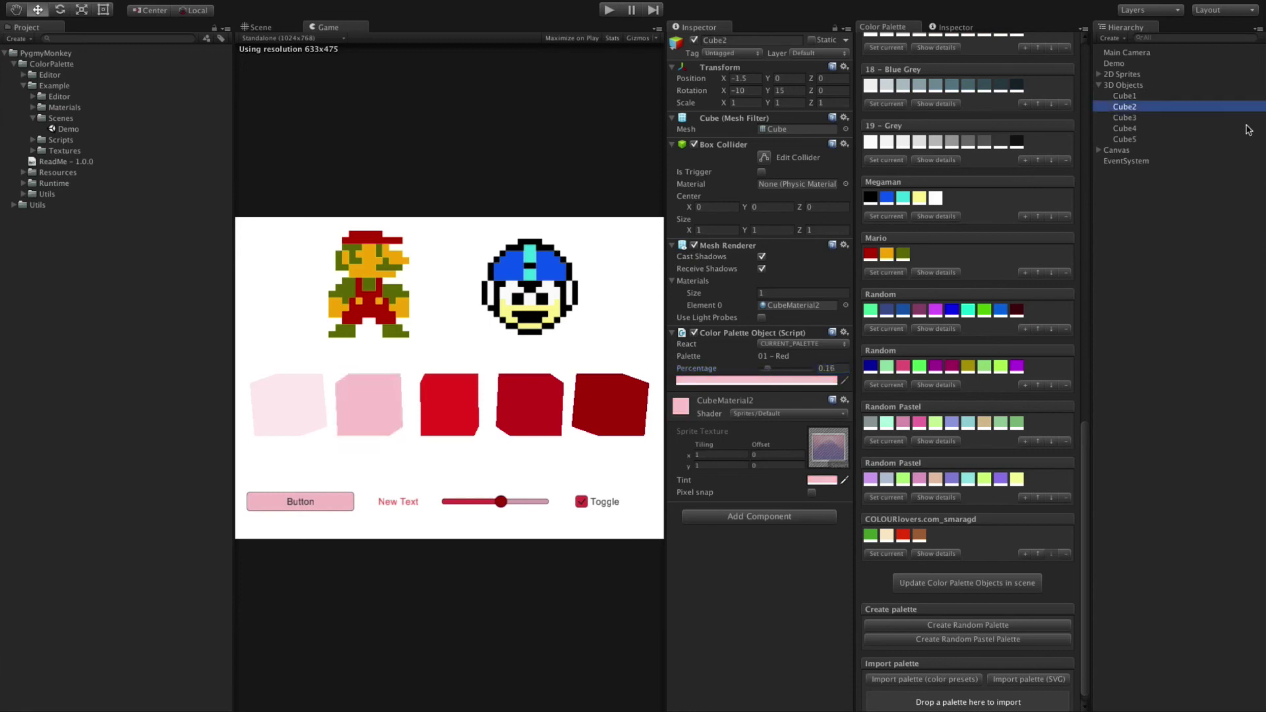
left_click(1175, 119)
left_click(1163, 127)
left_click(1151, 140)
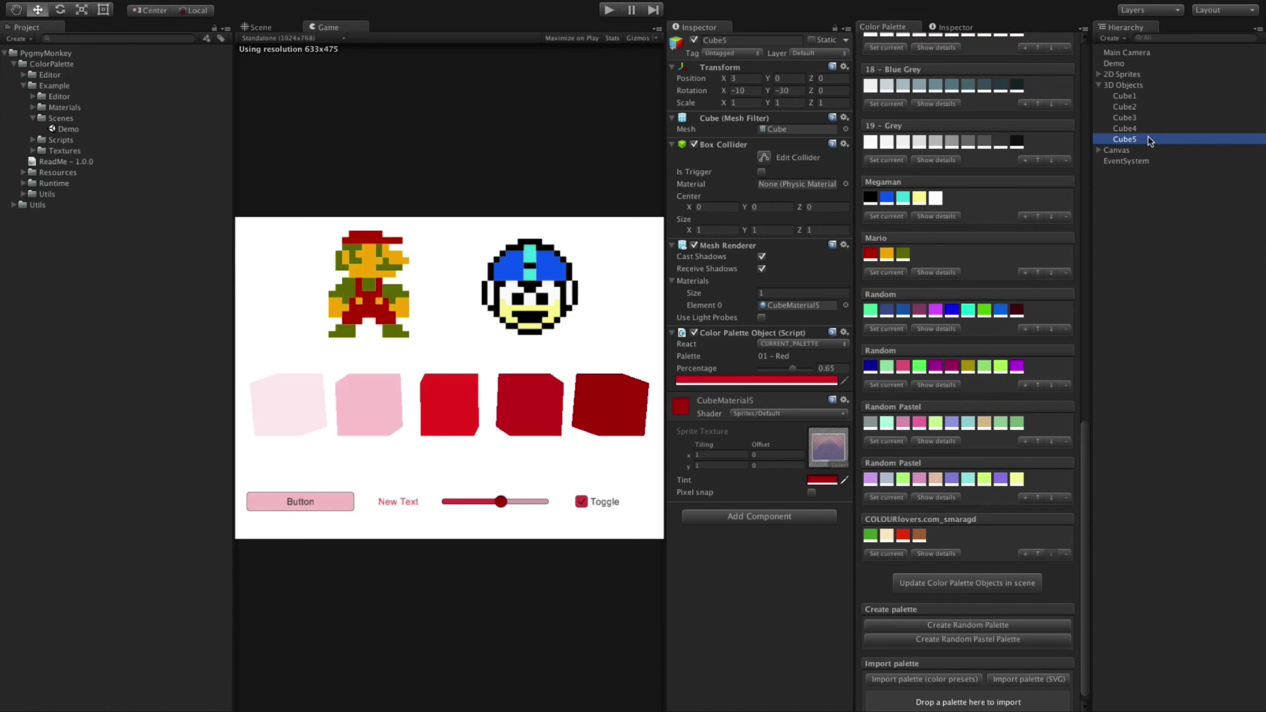
Step: With Cube3 selected, make Deep Purple, Light Blue, Light Green, then 03 - Purple current
left_click(1132, 117)
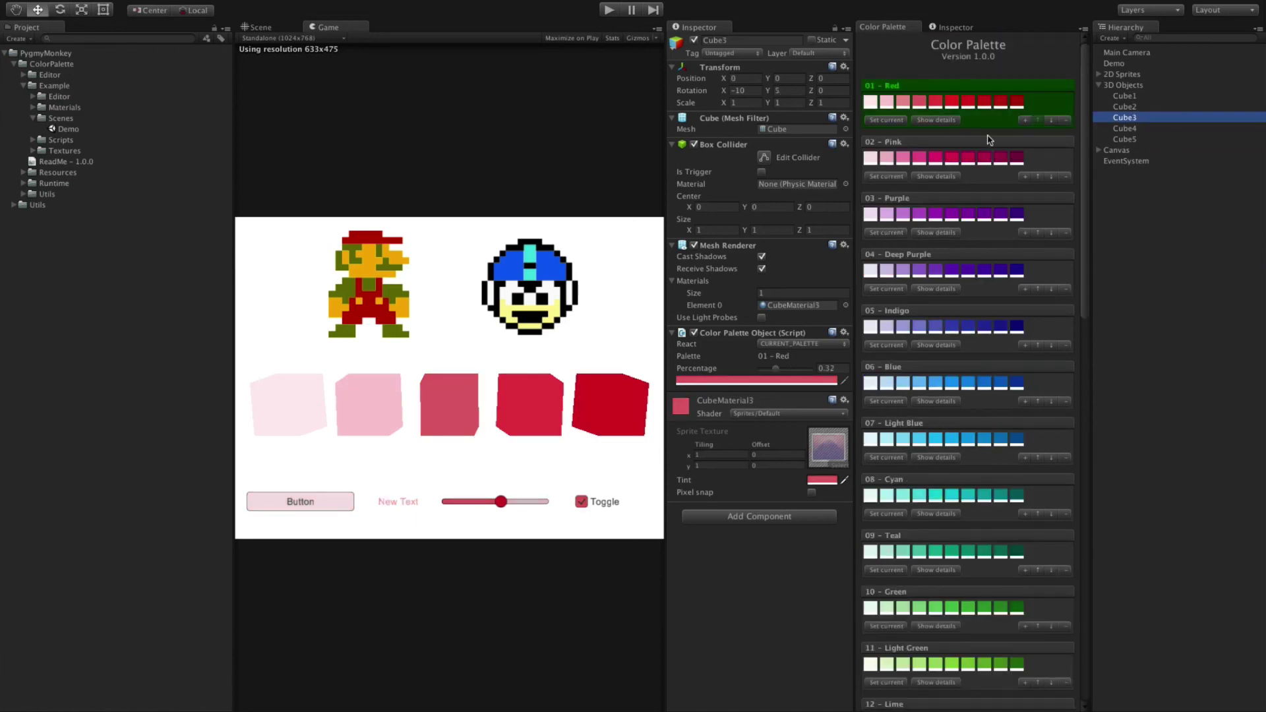
left_click(890, 289)
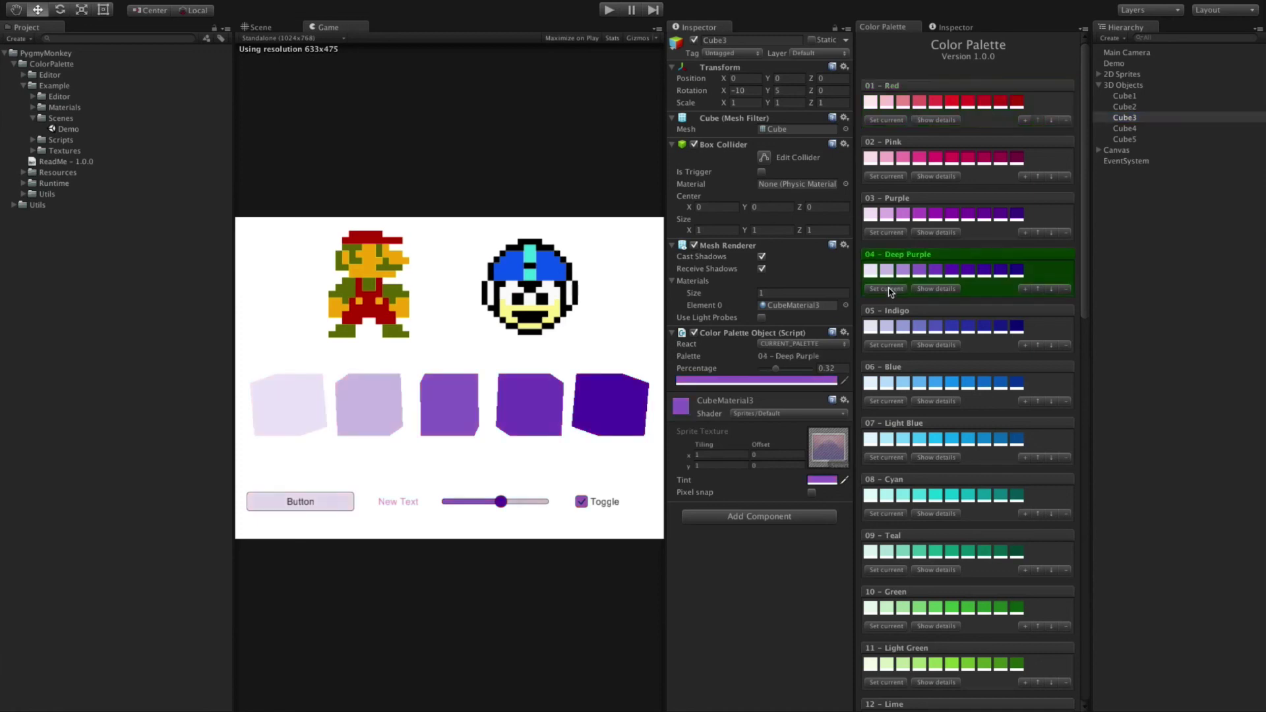
left_click(887, 458)
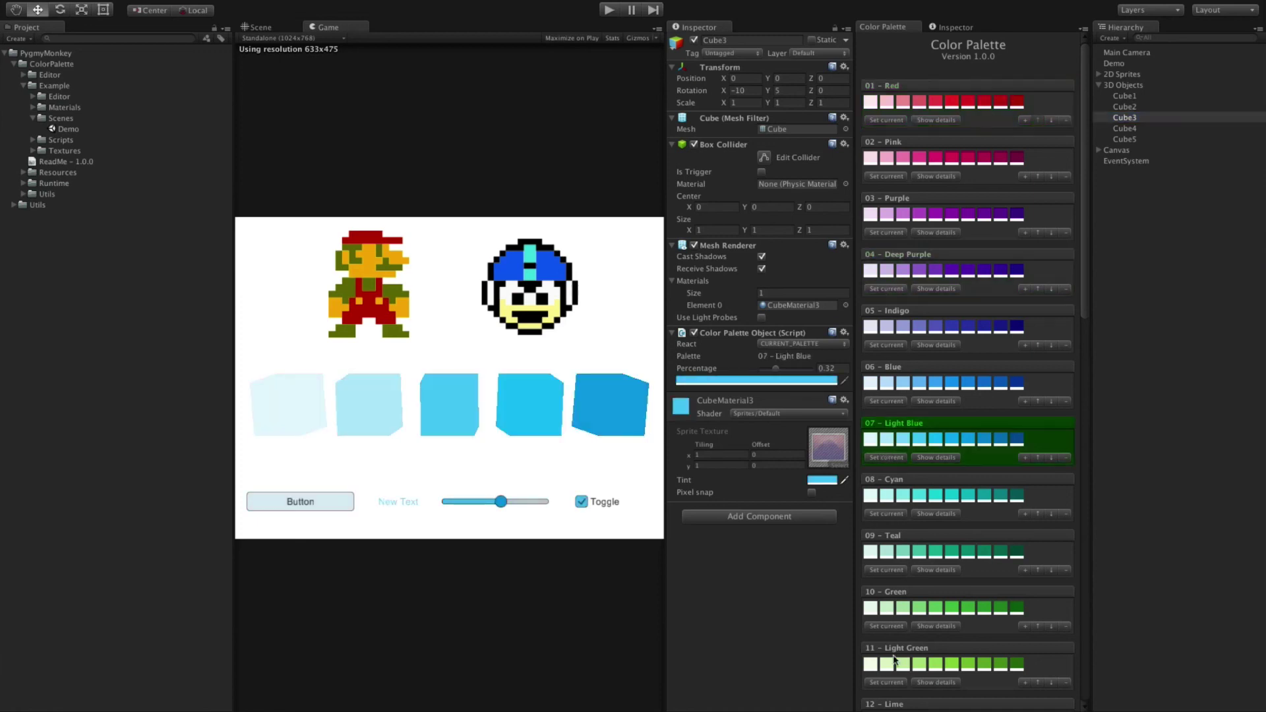
left_click(893, 683)
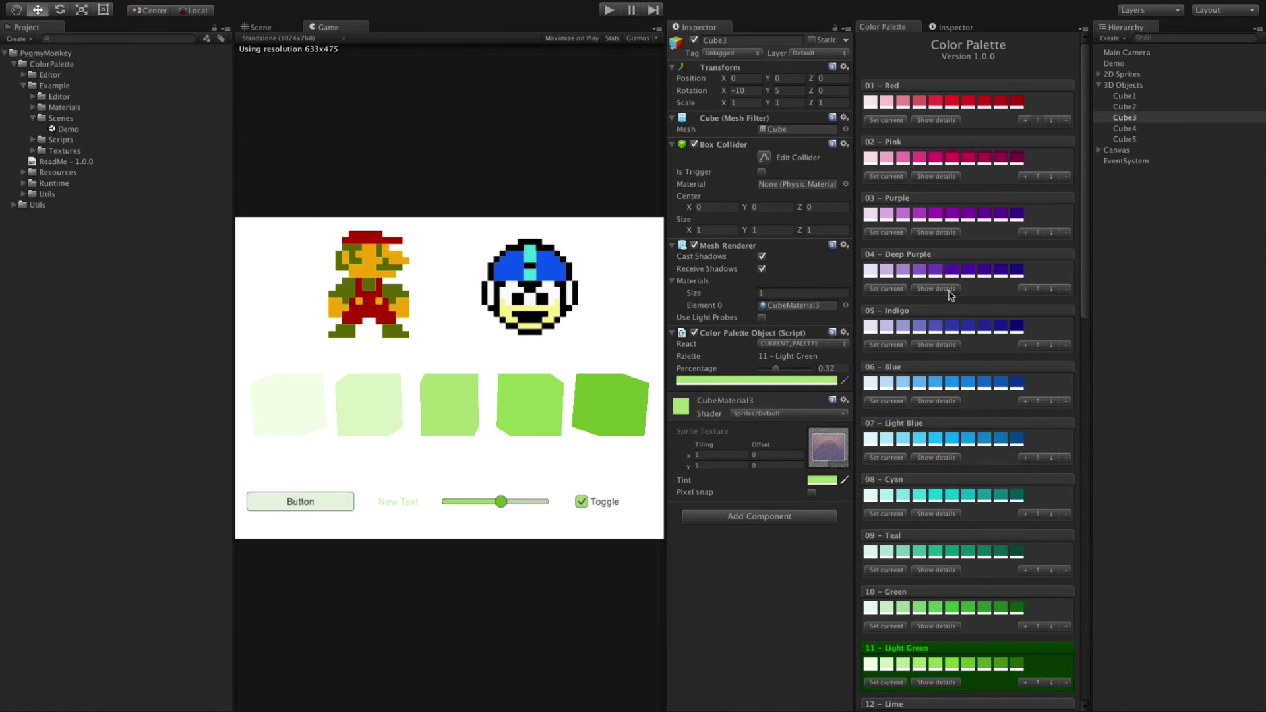
left_click(896, 233)
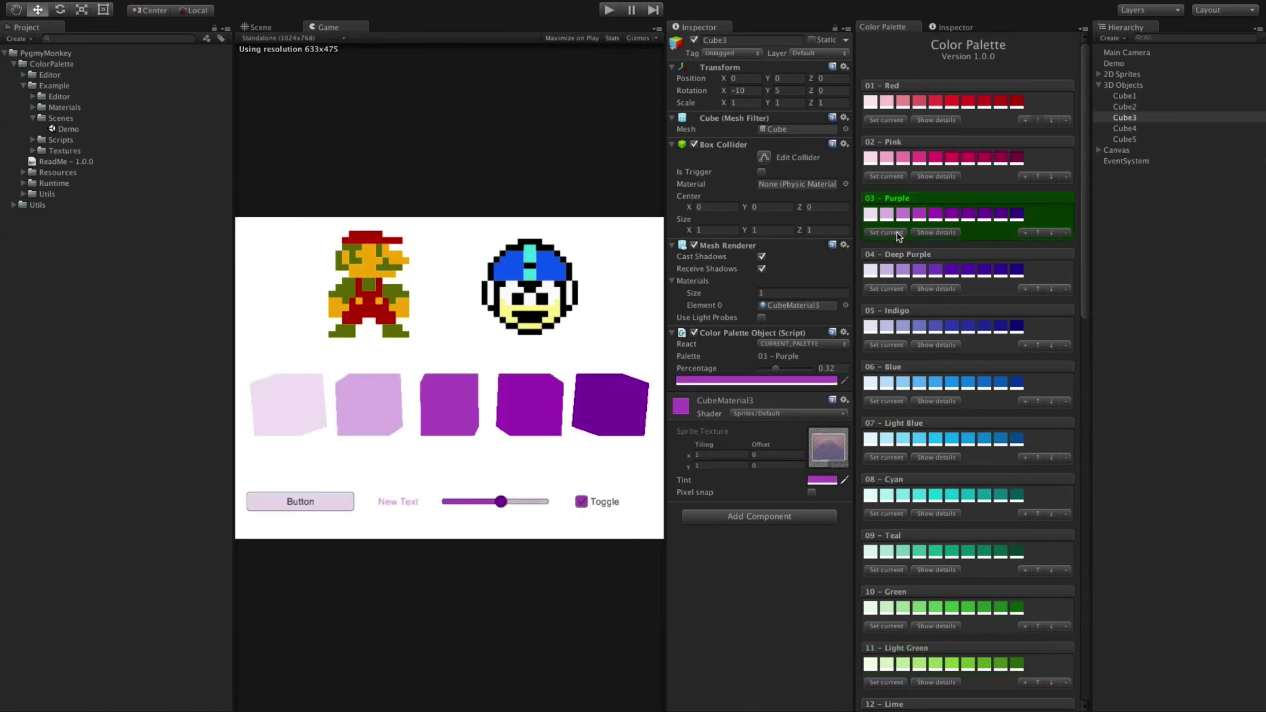